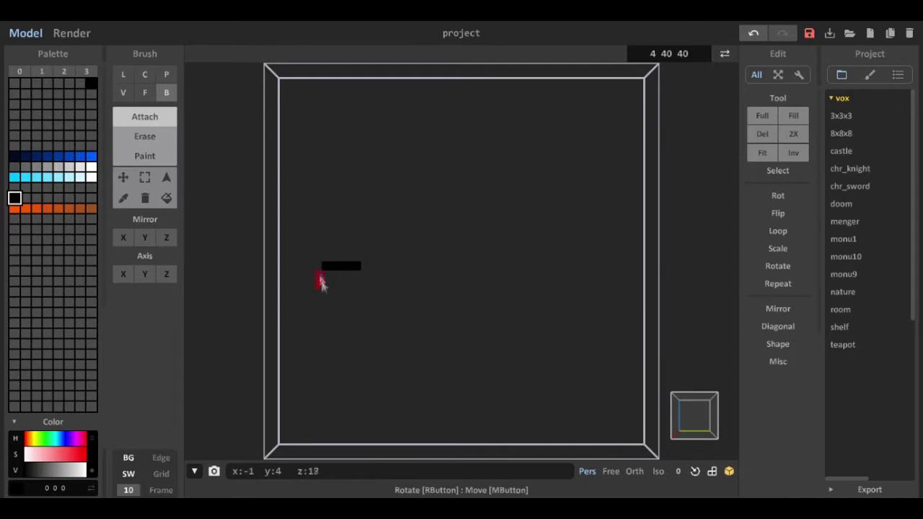
- Draw the lower bar of the small tail frame in black, add a middle cross voxel, and lengthen both bars by one voxel
left_click_drag(327, 285, 354, 284)
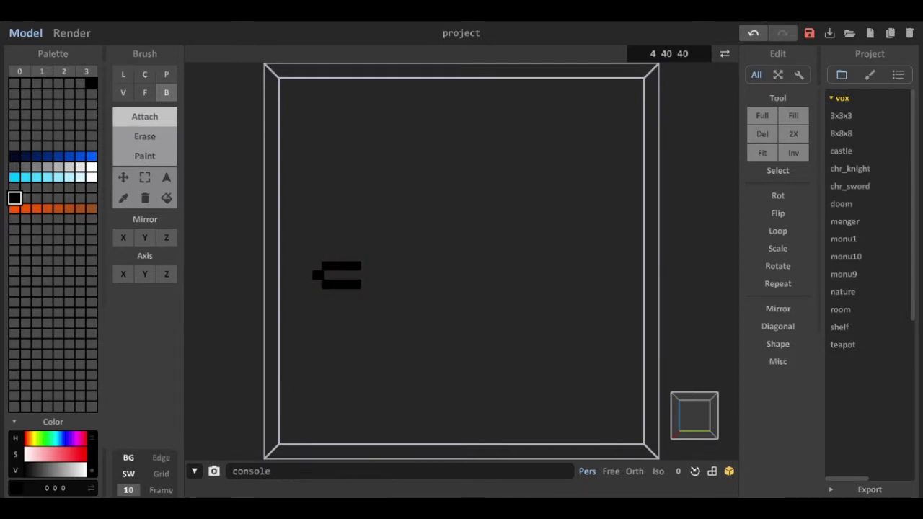
left_click(348, 275)
left_click(365, 268)
left_click(367, 284)
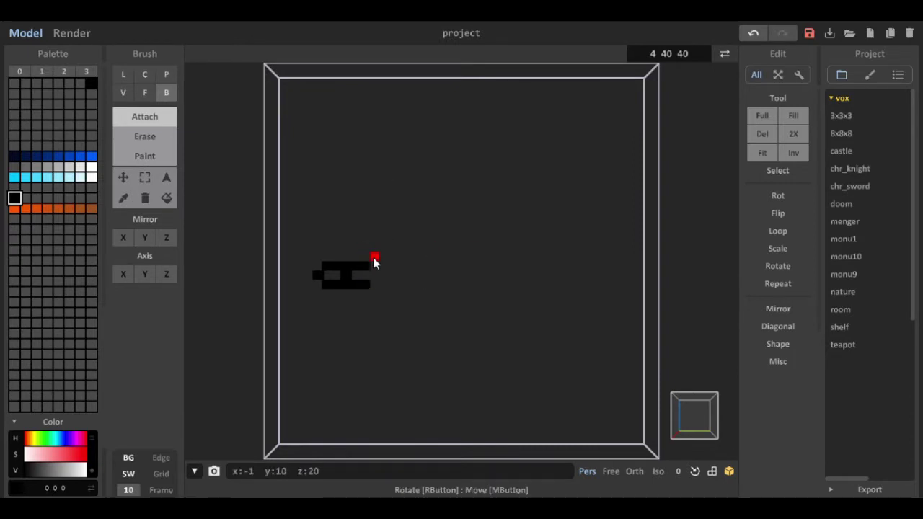
- Draw a seven-voxel vertical wall at the bars' ends, with a three-voxel diagonal and three-voxel horizontal segment flaring from each end
left_click_drag(375, 264, 374, 343)
left_click(385, 245)
left_click(398, 222)
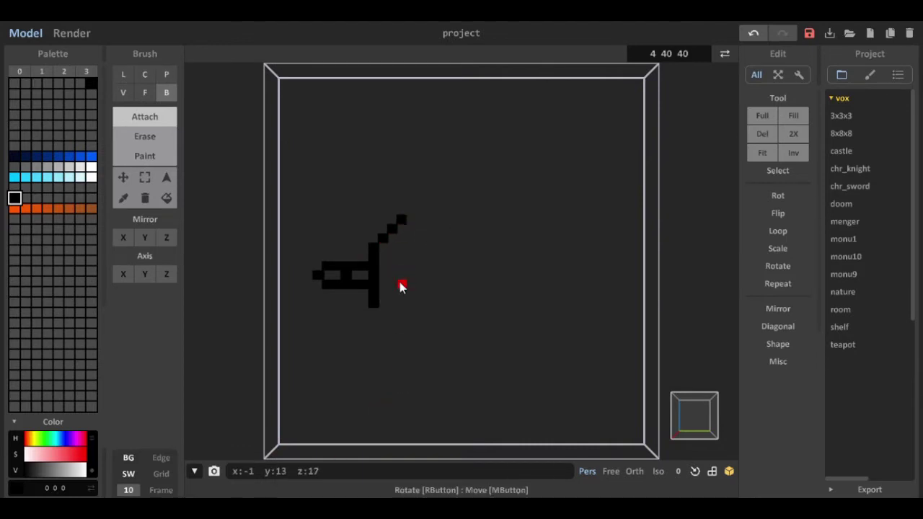
left_click(401, 331)
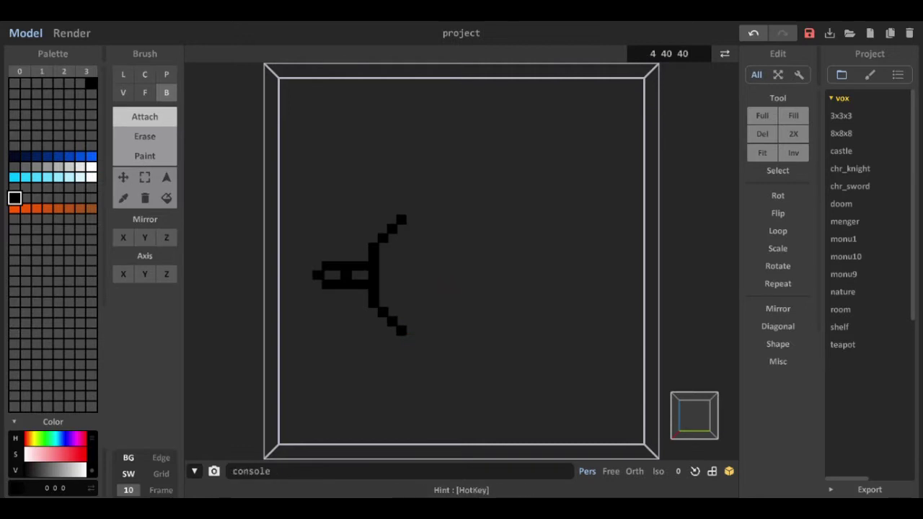
left_click_drag(414, 212, 429, 212)
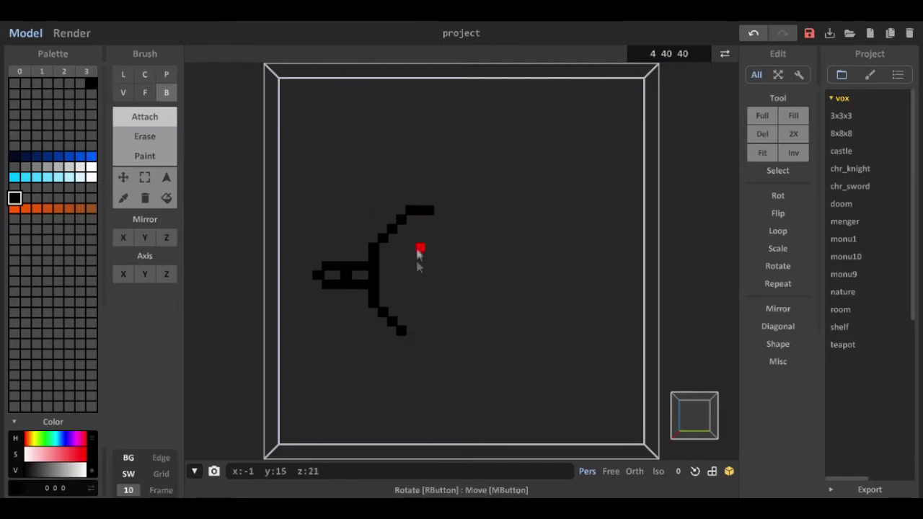
left_click_drag(411, 339, 429, 340)
key("BackSpace")
type("30")
key("Return")
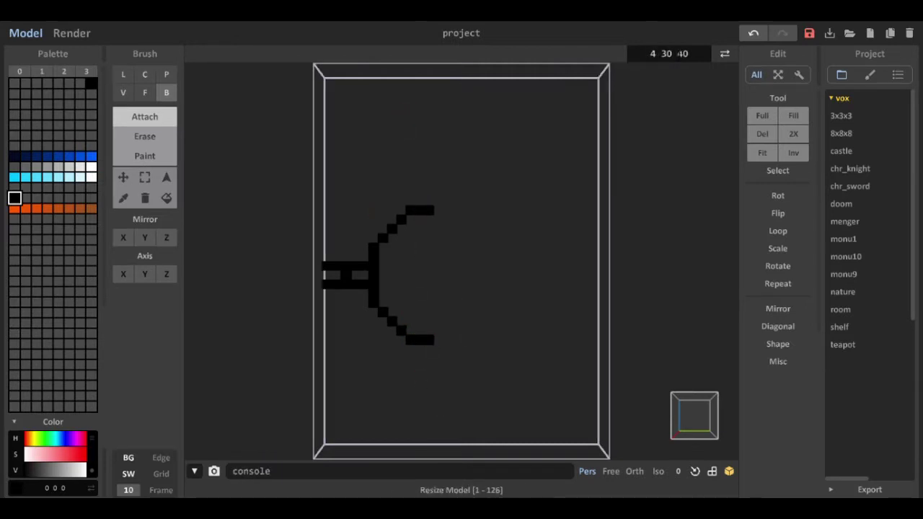
key("ctrl+z")
left_click(668, 54)
key("BackSpace")
key("BackSpace")
type("126")
key("Return")
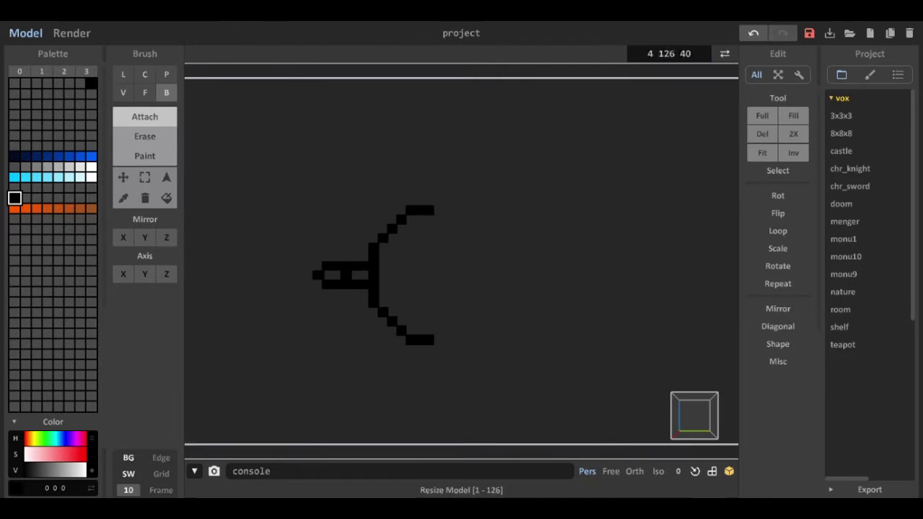
- Set the model's Y size to 70 and move the drawn shape toward the tail-side end of the volume
key("BackSpace")
key("BackSpace")
key("BackSpace")
type("70")
key("Return")
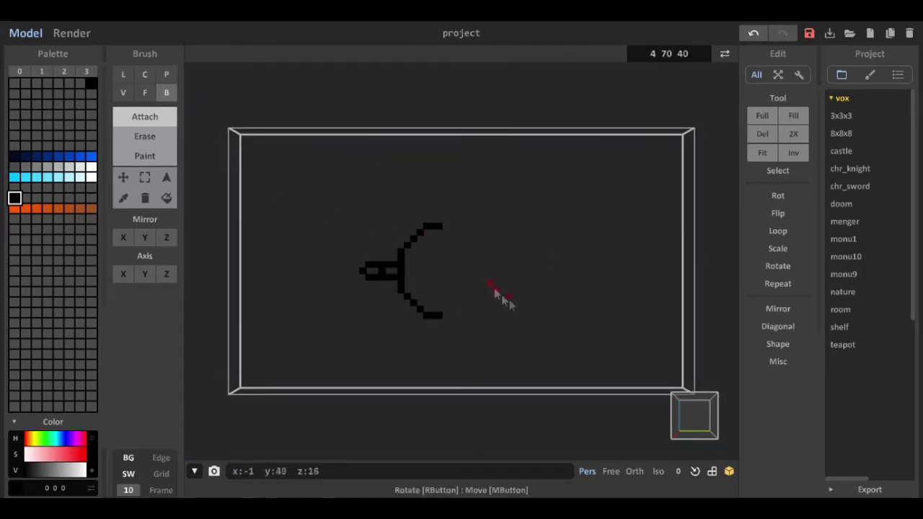
left_click(123, 177)
left_click_drag(409, 267, 306, 277)
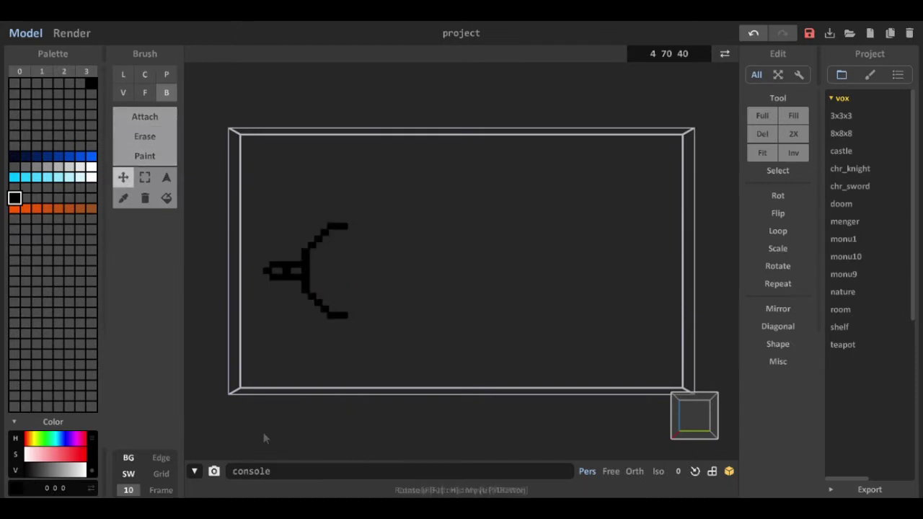
- Continue the outline's upper edge from the upper arm as a horizontal line with four evenly spaced one-voxel teeth on top
key("g")
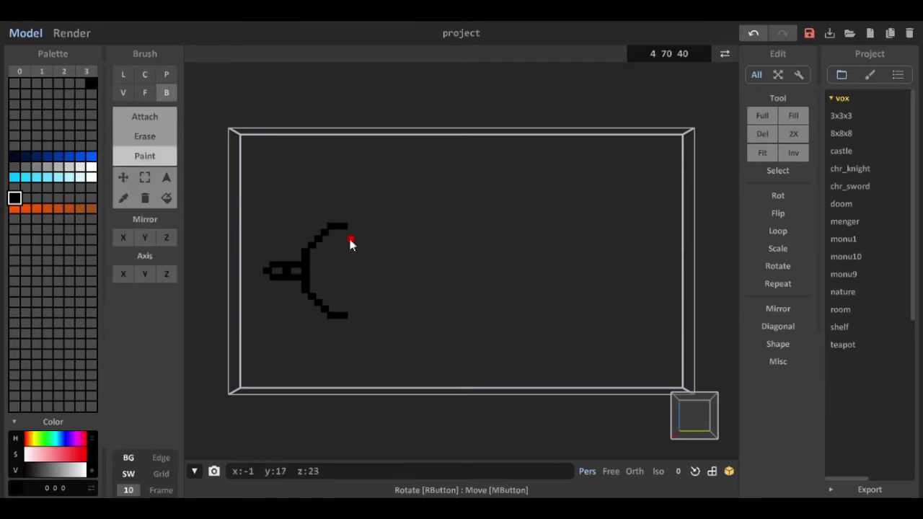
key("t")
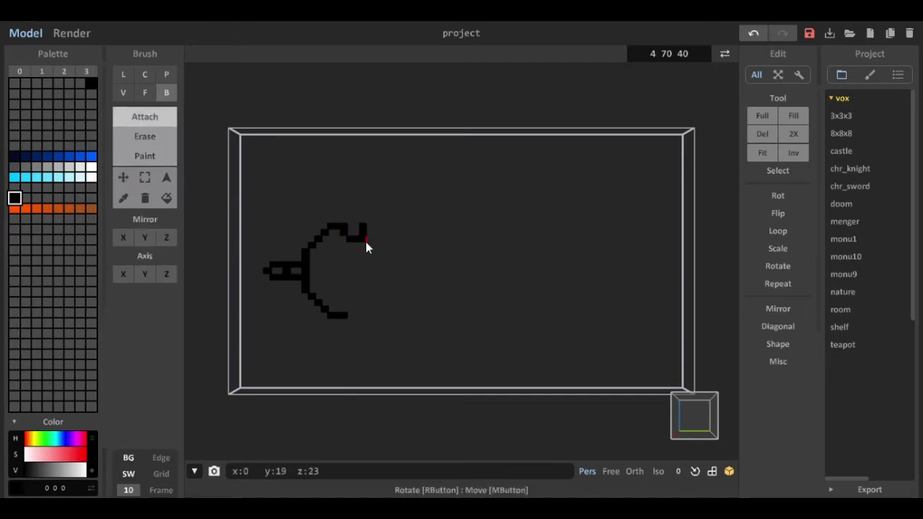
key("ctrl+z")
left_click_drag(369, 234, 373, 234)
left_click(381, 232)
left_click_drag(390, 233, 400, 234)
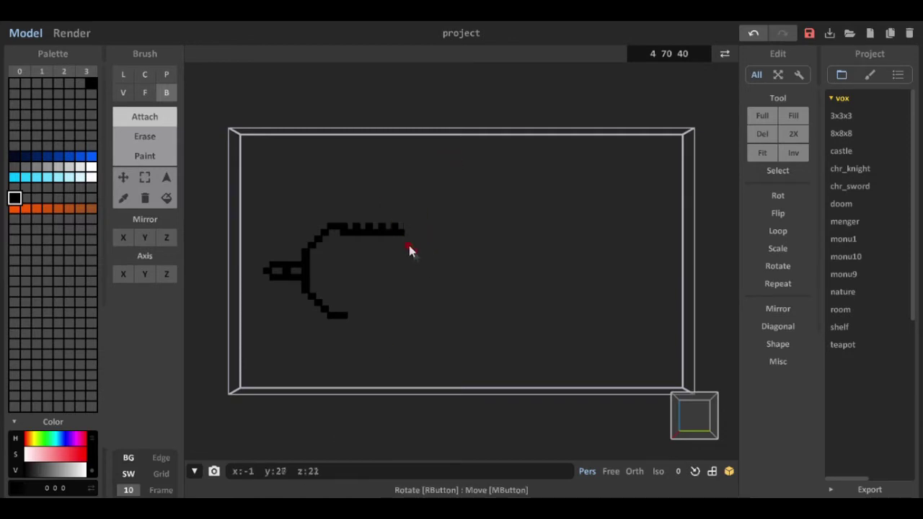
- Close the end of the toothed section and draw its lower line back, ending in a diagonal down to the rear wall
left_click_drag(380, 261, 349, 260)
scroll(335, 303, "up", 2)
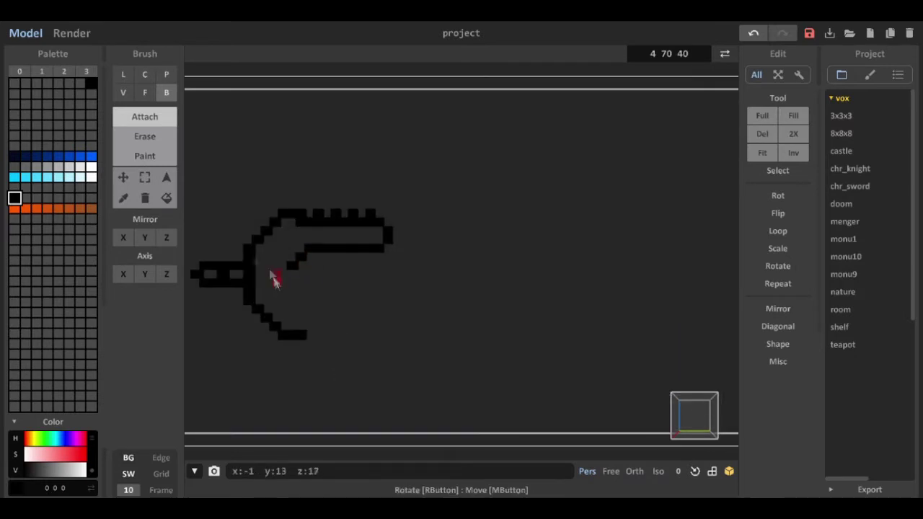
left_click(285, 275)
left_click(275, 283)
- Extend the outline's lower edge horizontally from the lower arm in a long straight line
scroll(351, 272, "up", 2)
scroll(349, 273, "down", 3)
middle_click_drag(337, 273, 363, 282)
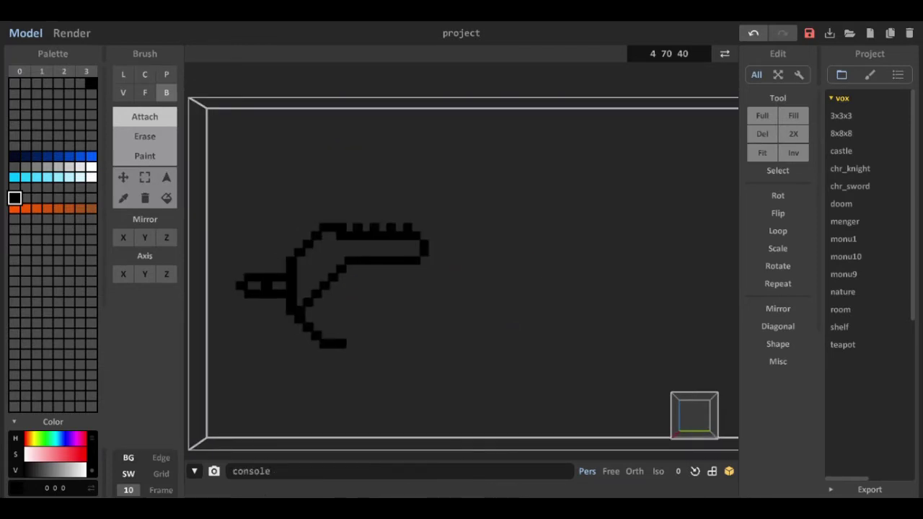
left_click_drag(351, 344, 512, 346)
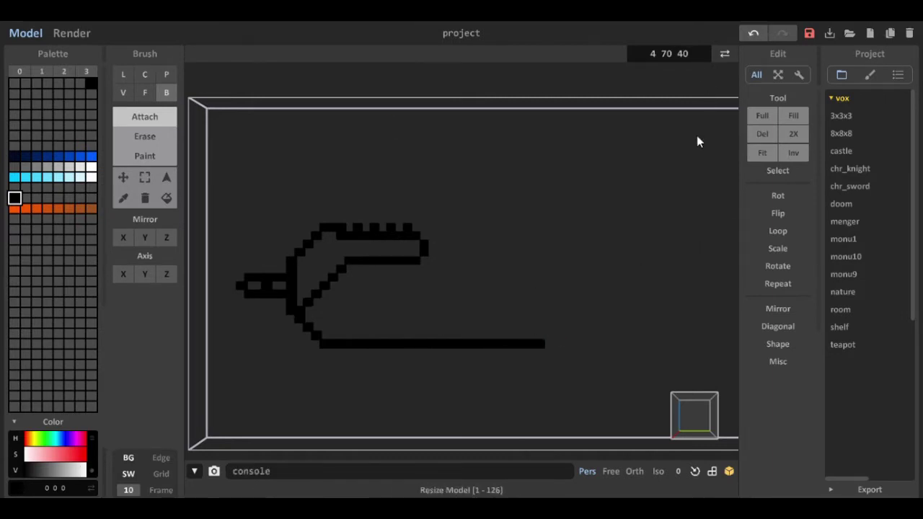
- Extend the upper edge beyond the toothed section, add a raised five-voxel segment, and draw a diagonal descending toward the nose
left_click_drag(439, 232, 670, 235)
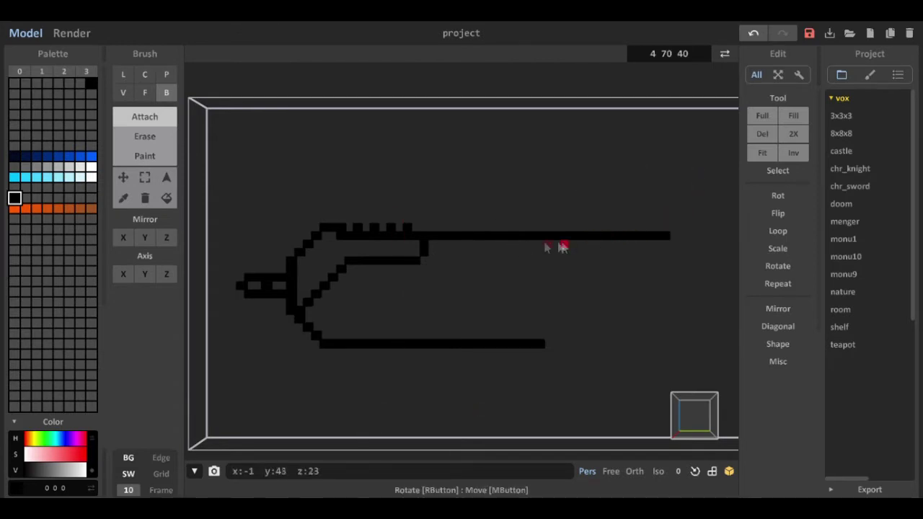
key("ctrl+z")
left_click_drag(641, 222, 654, 227)
left_click_drag(685, 254, 703, 273)
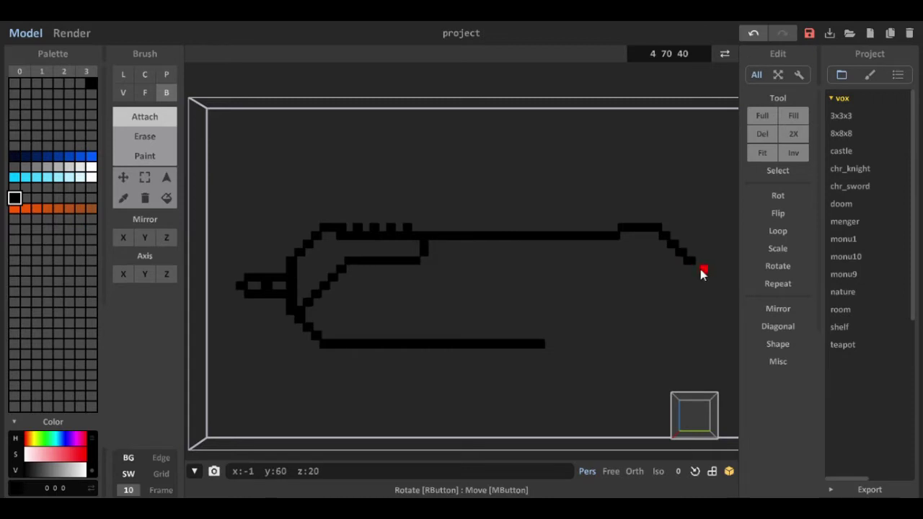
- Draw the nose tip and stepped slopes from the tip and the lower edge's end so that they meet
middle_click_drag(693, 262, 527, 258)
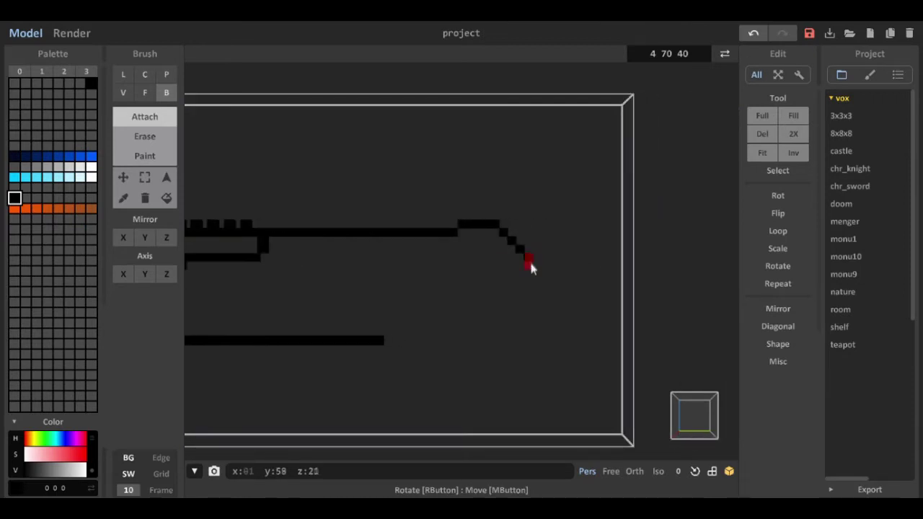
left_click_drag(529, 277, 498, 292)
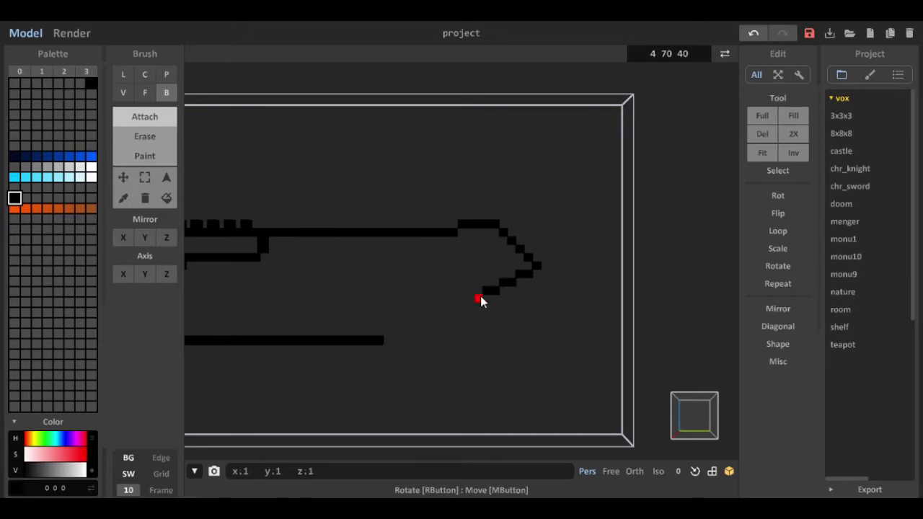
right_click_drag(443, 324, 559, 306)
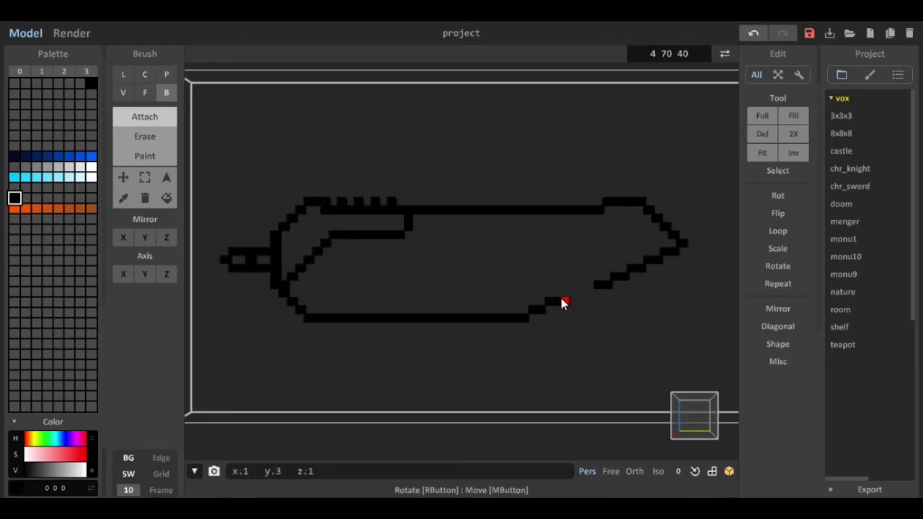
left_click_drag(569, 295, 609, 277)
left_click(594, 284)
- Erase the uneven part of the lower slope between its middle and the nose tip with the box brush
key("g")
key("f")
key("r")
left_click(602, 283)
key("ctrl+z")
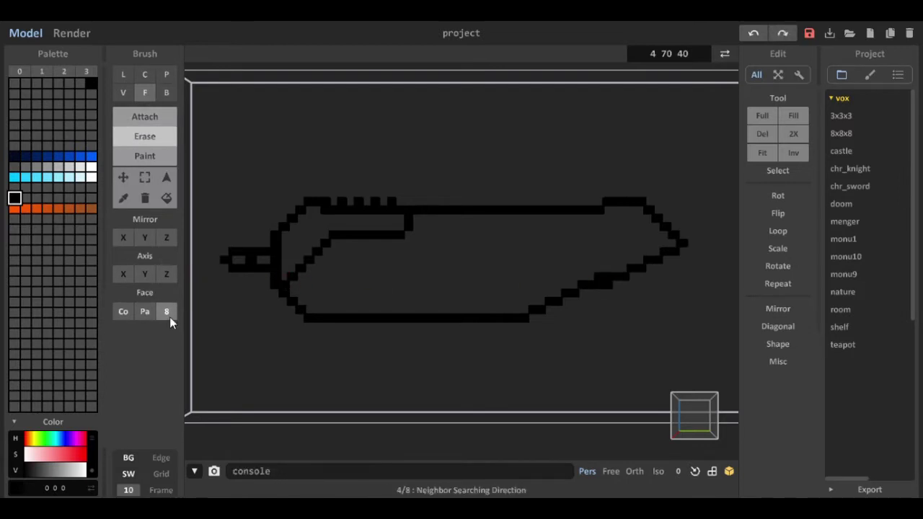
key("b")
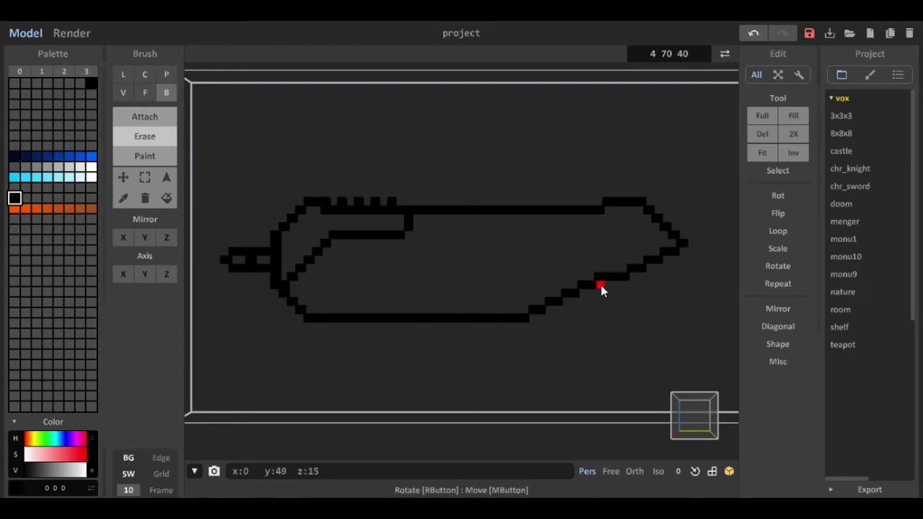
left_click_drag(615, 280, 671, 251)
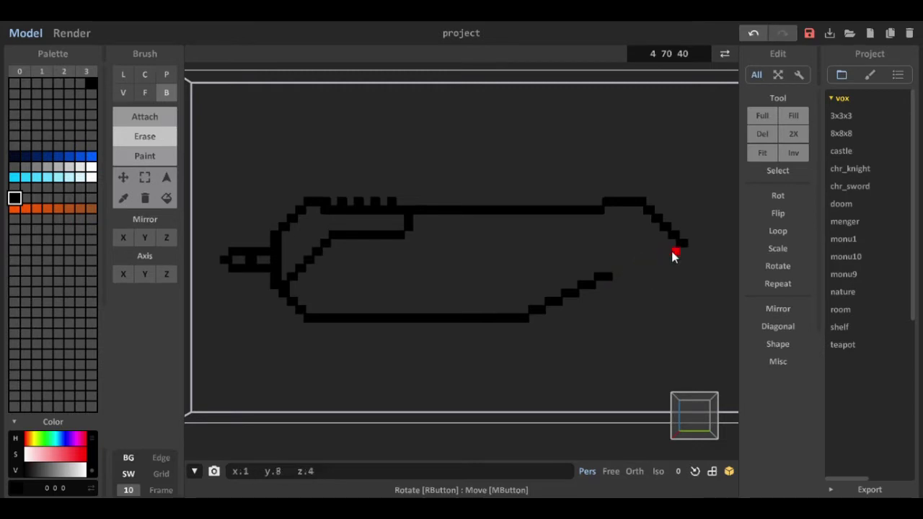
- Redraw the lower slope in even two-voxel steps from its erased middle up to the nose
key("g")
key("t")
left_click(617, 271)
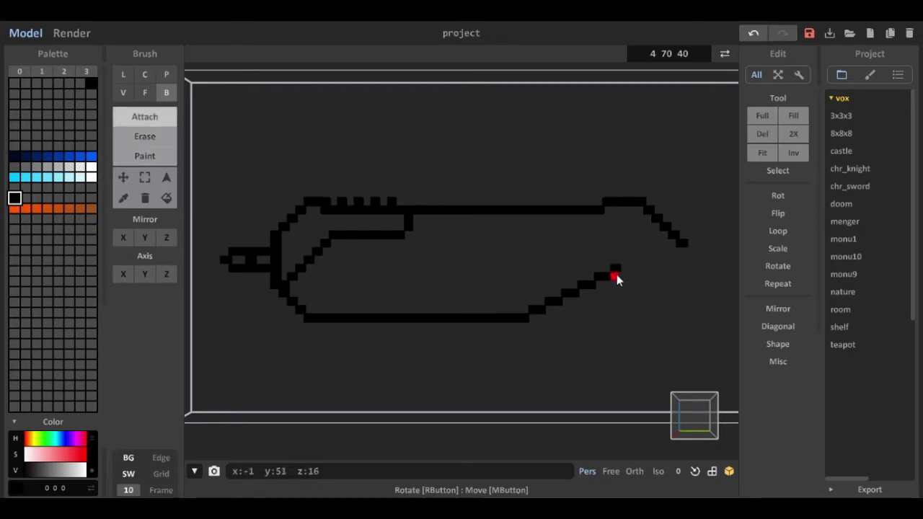
left_click(626, 260)
left_click(670, 246)
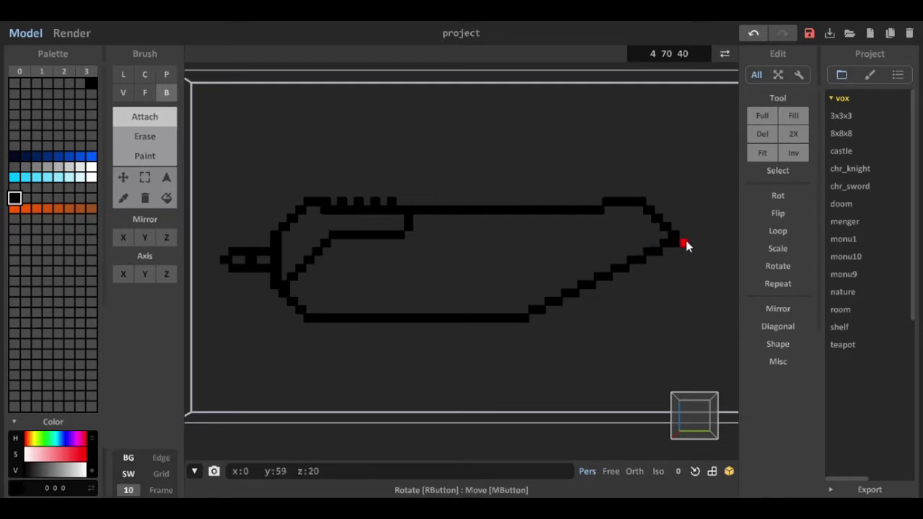
- Erase the old nose tip voxels and reshape the tip so the upper diagonal joins the lower slope in a point
key("s")
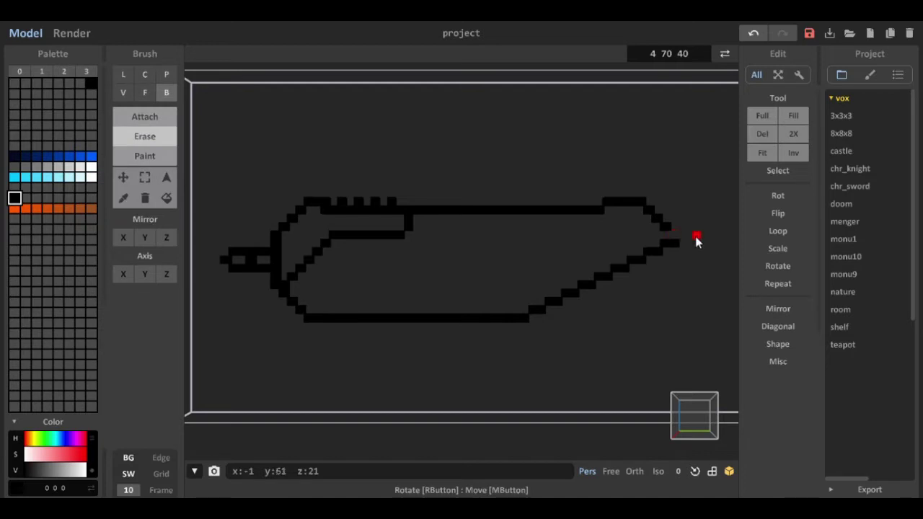
left_click(676, 236)
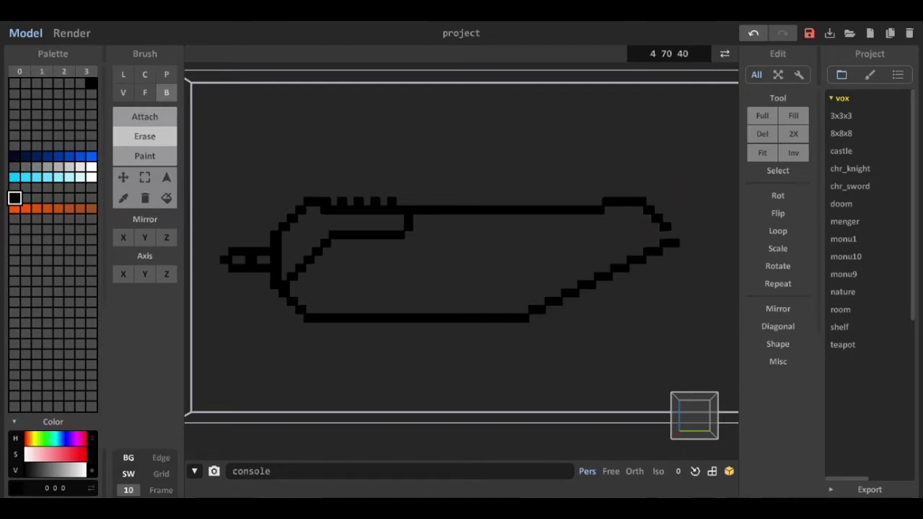
key("a")
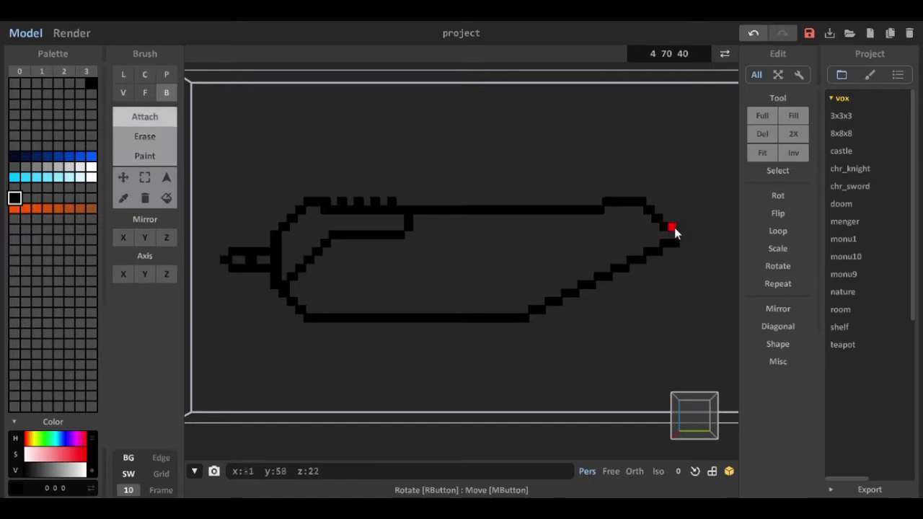
left_click(674, 231)
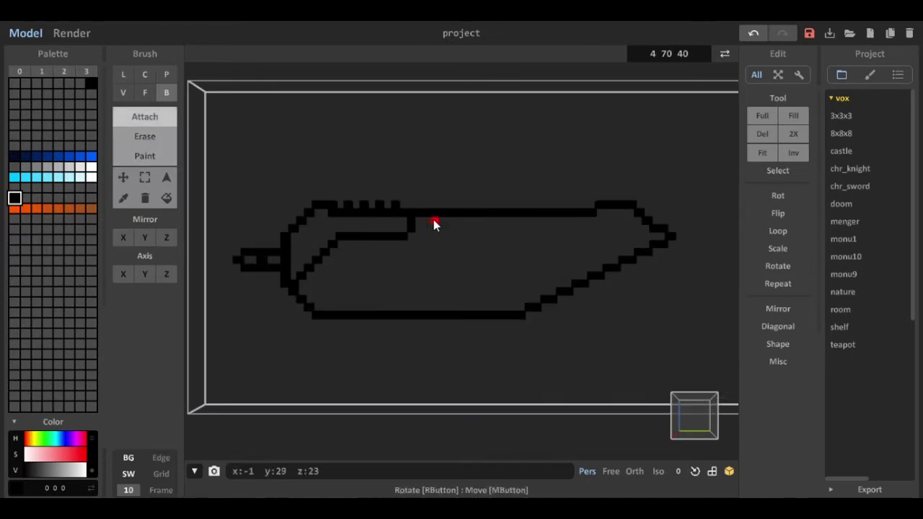
- Lengthen the compartment under the toothed edge, add two more teeth, and erase its old end wall
left_click_drag(429, 244, 408, 237)
left_click(425, 206)
key("g")
key("r")
left_click(413, 228)
left_click_drag(413, 227, 412, 220)
scroll(433, 192, "down", 1)
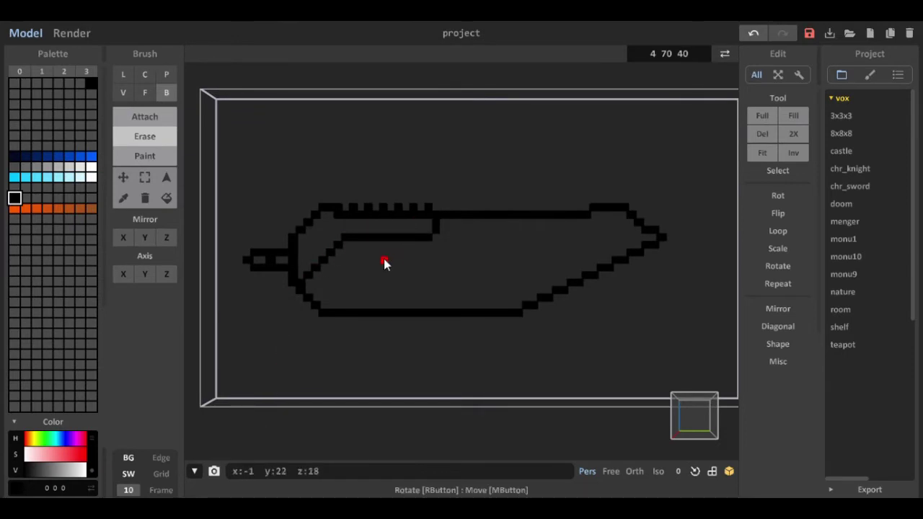
- Draw a smaller compartment below the toothed section, with an end wall and a bottom line running back to the diagonal
key("t")
left_click_drag(375, 268, 324, 268)
scroll(416, 249, "up", 5)
scroll(447, 261, "down", 3)
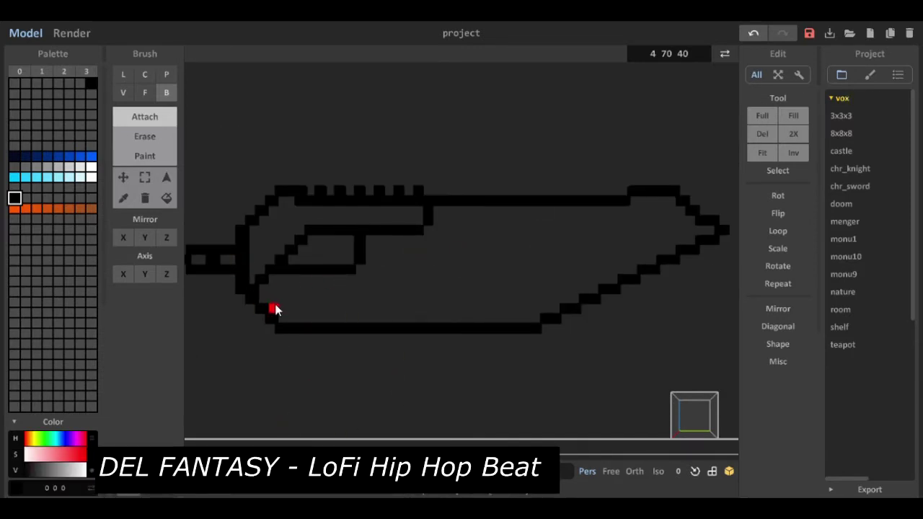
- Show the grid, deepen the smaller compartment with a new bottom line three voxels lower, and erase its former bottom line
key("ctrl+g")
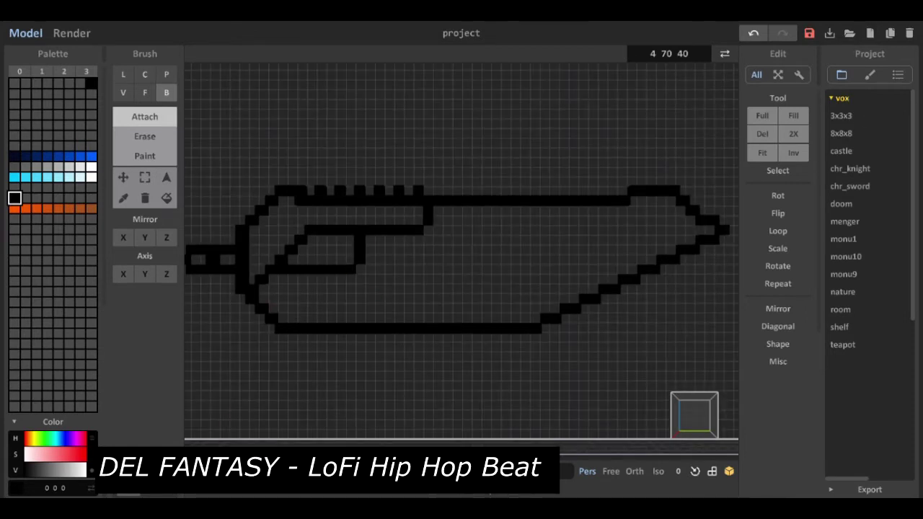
mouse_move(359, 269)
left_mouse_down()
mouse_move(358, 289)
mouse_move(291, 299)
left_mouse_up()
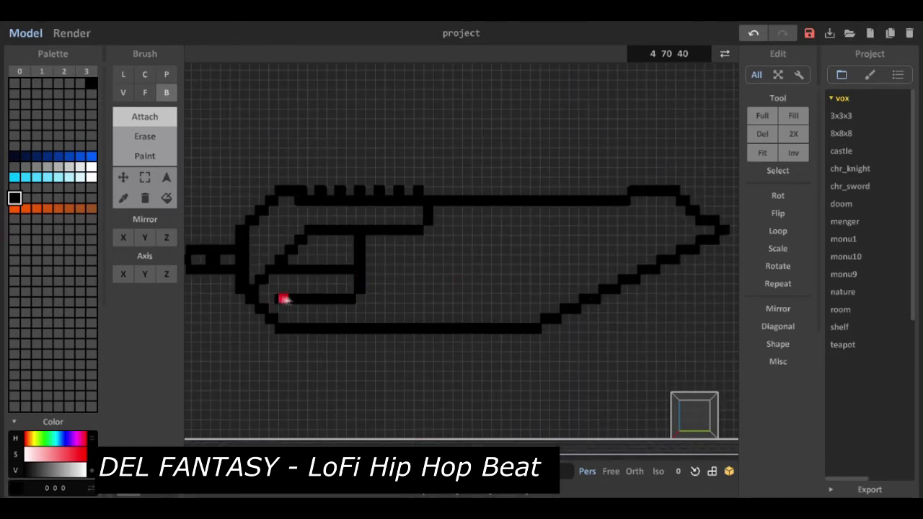
key("r")
left_click_drag(351, 270, 279, 270)
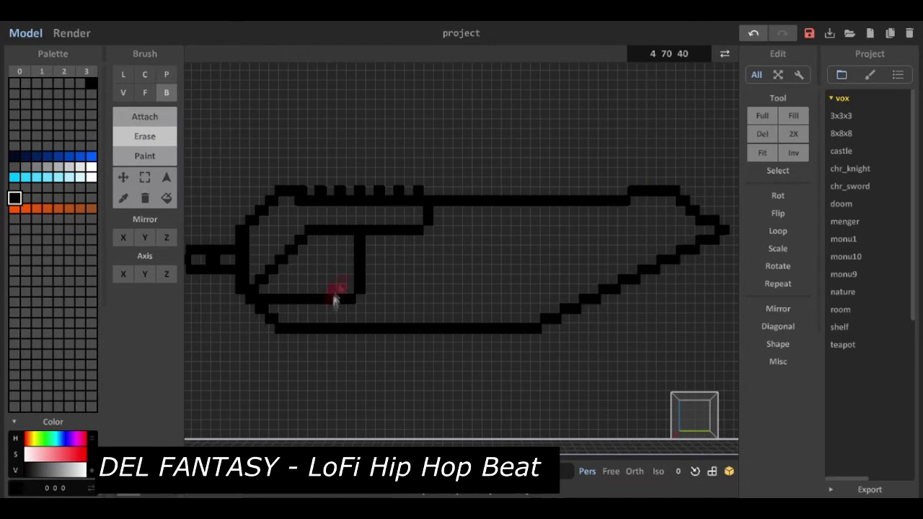
- Lower the dividing line between the two compartments by two voxels, extend the toothed compartment's end wall, and erase the old line
mouse_move(335, 254)
left_mouse_down()
mouse_move(416, 243)
mouse_move(389, 252)
mouse_move(298, 243)
left_mouse_up()
key("a")
left_click(429, 232)
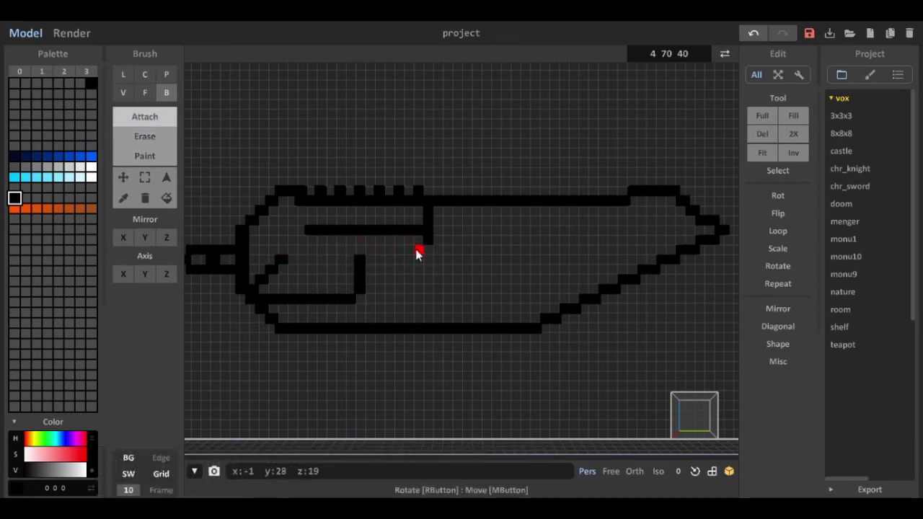
left_click_drag(418, 251, 290, 250)
key("r")
left_click_drag(419, 232, 308, 232)
- Reconnect the rear diagonal to the lowered dividing line and erase the stray voxels around the joint
scroll(448, 231, "up", 3)
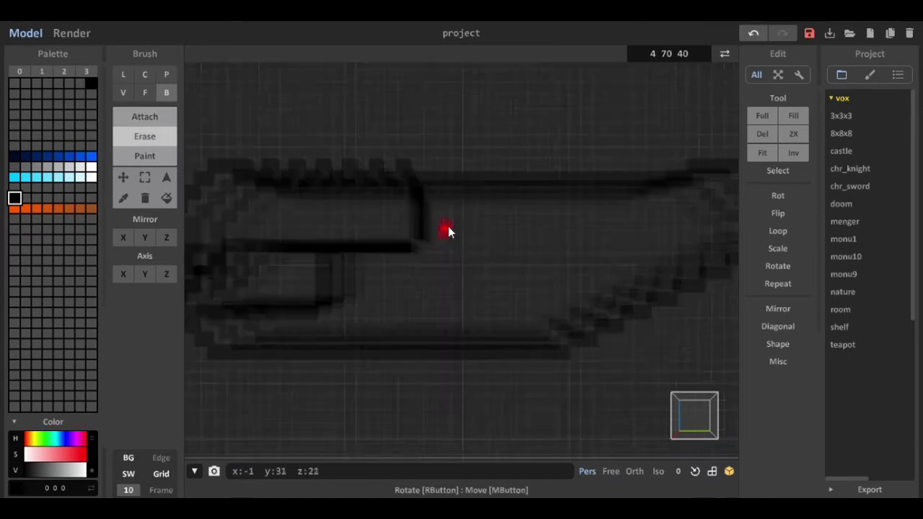
scroll(449, 231, "down", 4)
middle_click_drag(449, 231, 641, 230)
key("t")
left_click(402, 250)
left_click(394, 256)
left_click_drag(402, 266, 413, 265)
left_click(421, 258)
key("r")
left_click(412, 258)
left_click(438, 257)
mouse_move(595, 173)
middle_mouse_down()
mouse_move(427, 169)
mouse_move(396, 146)
middle_mouse_up()
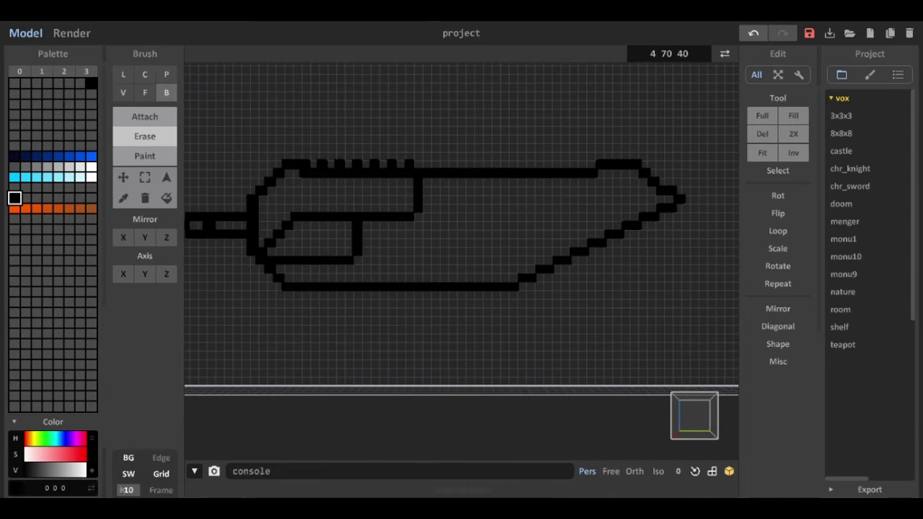
- Draw an orange (255 89 0) stripe inside the lower edge, two voxels thick below and continuing up the slope to the tip
left_click(16, 209)
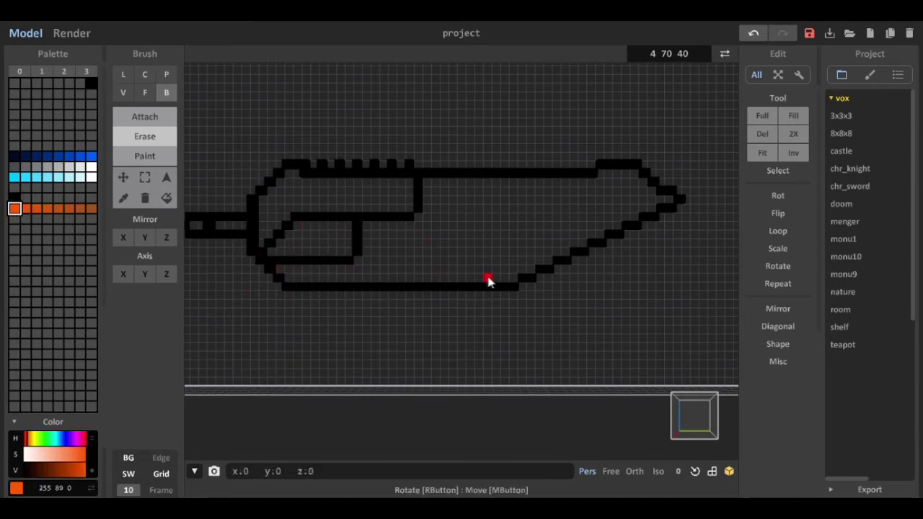
key("a")
mouse_move(278, 277)
left_mouse_down()
mouse_move(514, 282)
mouse_move(567, 251)
left_mouse_up()
left_click_drag(575, 243, 602, 235)
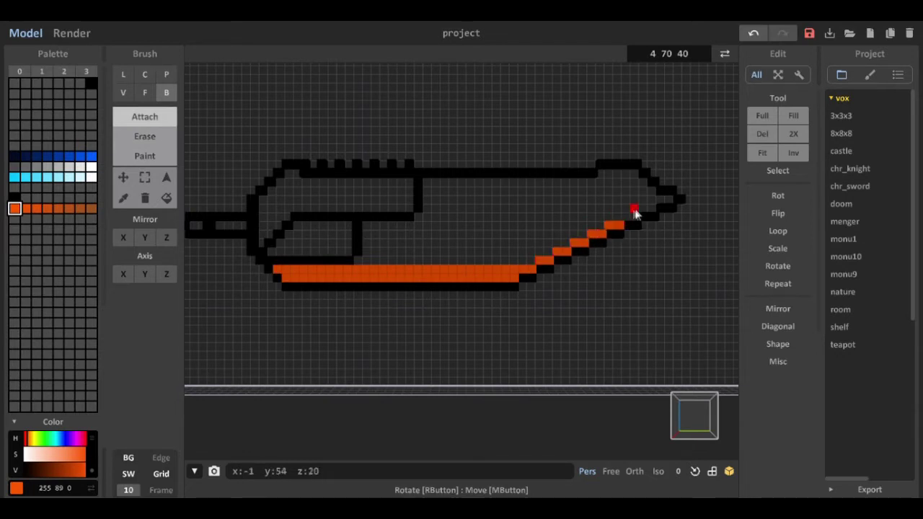
left_click(664, 205)
- Create a dark grey-to-black palette gradient and fill the body interior with the 32 32 32 shade
key("f")
left_click(14, 188)
left_click(91, 187)
left_click(24, 471)
left_click(18, 180)
left_click_drag(16, 187, 91, 189, "alt")
left_click(58, 187)
left_click(446, 245)
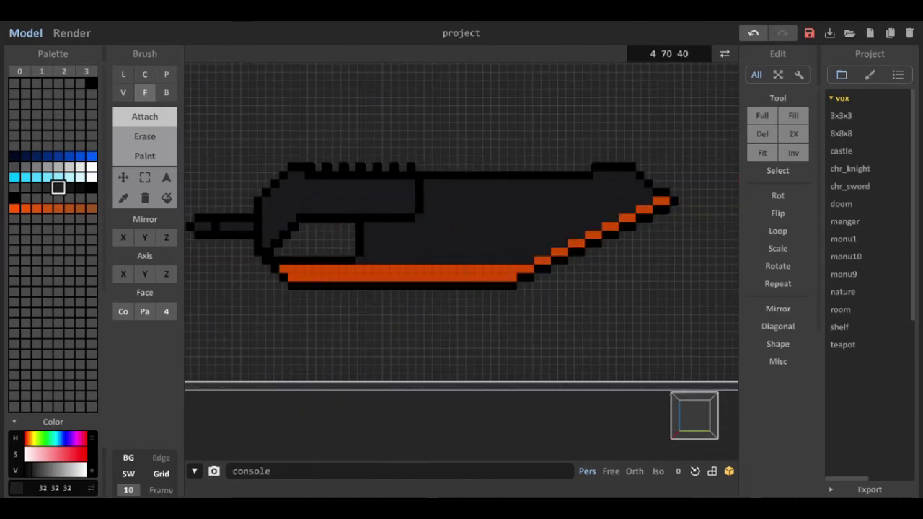
- Paint grey (126 126 126) highlights along the upper compartment's bottom, the inner diagonal and the rear upper slope
left_click(36, 168)
key("g")
key("b")
mouse_move(408, 210)
left_mouse_down()
mouse_move(309, 211)
mouse_move(267, 244)
left_mouse_up()
left_click_drag(283, 185, 267, 202)
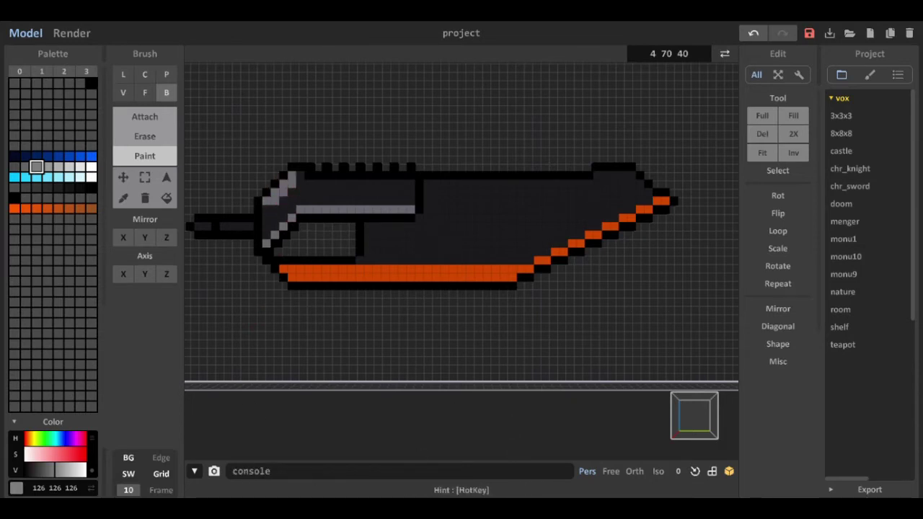
- Paint 75 75 75 shading below the upper edge and on the nose, and add a scattered voxel pattern on the body
left_click(14, 168)
mouse_move(426, 193)
left_mouse_down()
mouse_move(584, 187)
mouse_move(598, 179)
mouse_move(636, 188)
mouse_move(607, 186)
left_mouse_up()
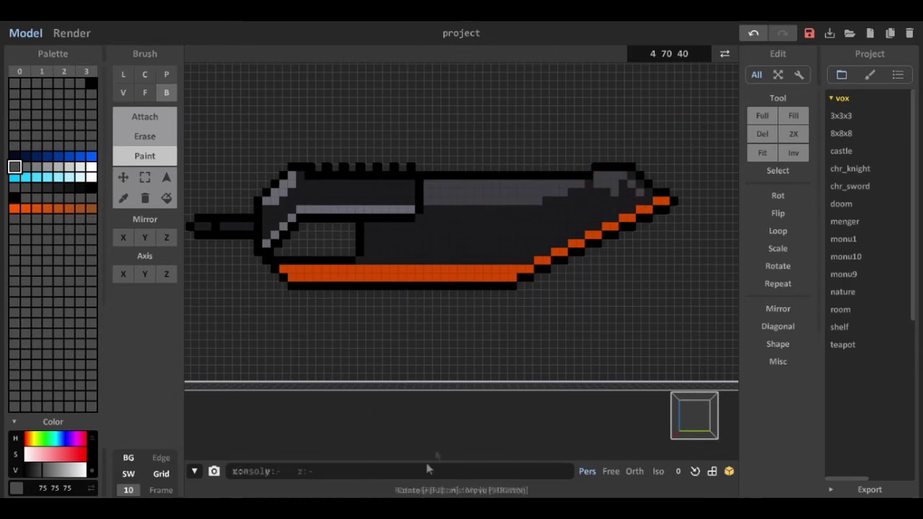
left_click(437, 220)
left_click_drag(479, 226, 497, 227)
left_click(505, 219)
left_click(513, 227)
left_click(521, 218)
left_click(488, 244)
left_click(504, 244)
left_click(513, 252)
- Fill the corner at the bend of the lower stripe with the same orange sampled from the stripe
scroll(426, 186, "down", 2)
mouse_move(424, 188)
middle_mouse_down()
mouse_move(495, 212)
mouse_move(346, 267)
middle_mouse_up()
scroll(361, 303, "up", 4)
left_click(393, 387, "alt")
left_click(393, 377)
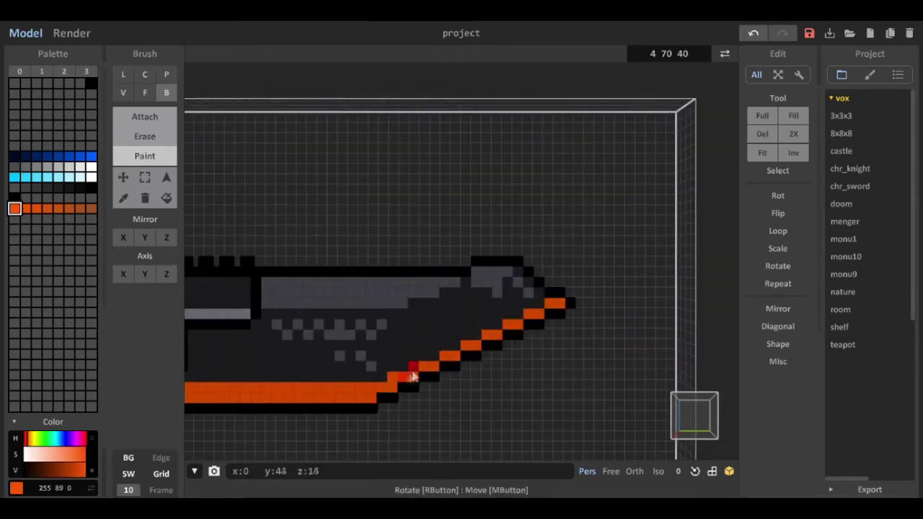
- Try an Emission material with a value of 10 on the orange stripe in the render, and reset the emission to 0
scroll(455, 296, "down", 3)
middle_click_drag(394, 311, 463, 281)
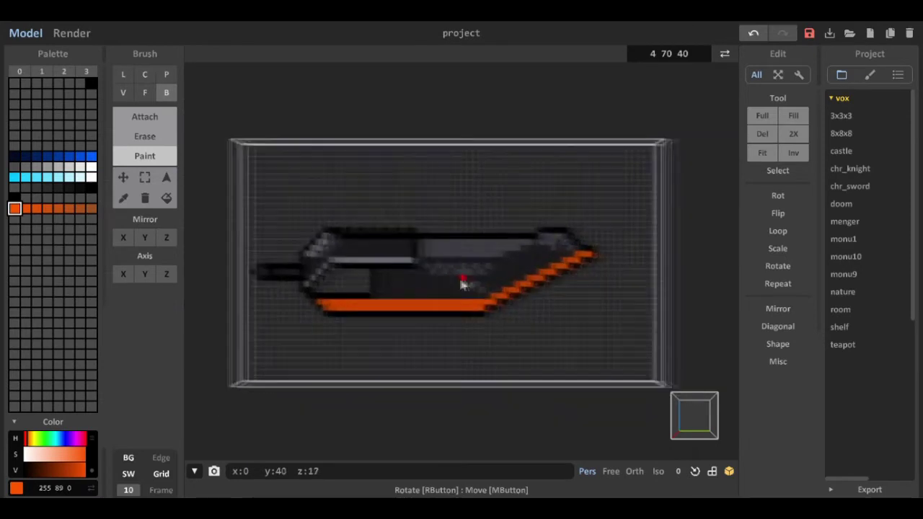
key("Tab")
left_click(778, 203)
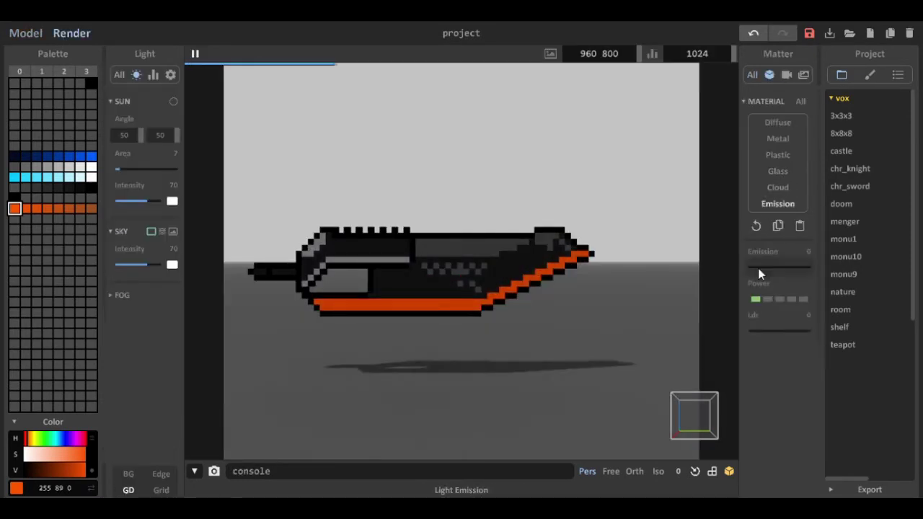
left_click(755, 267)
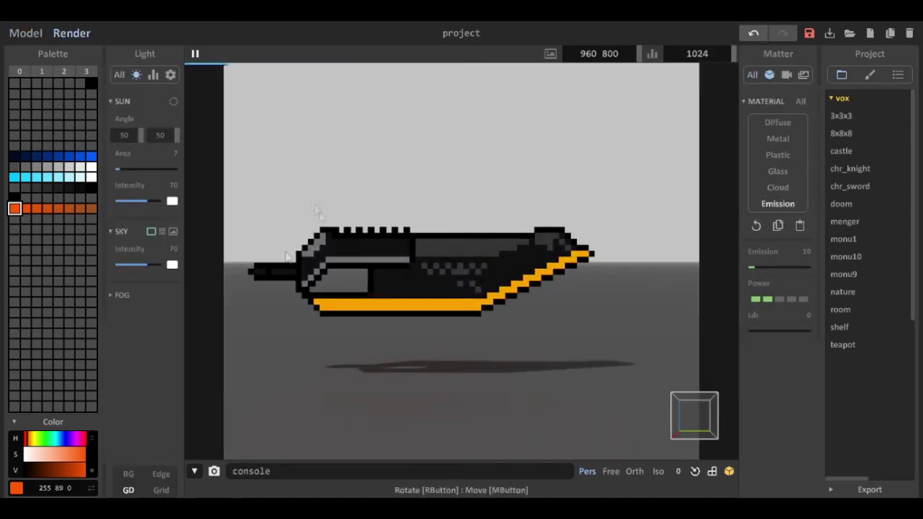
left_click_drag(757, 267, 736, 272)
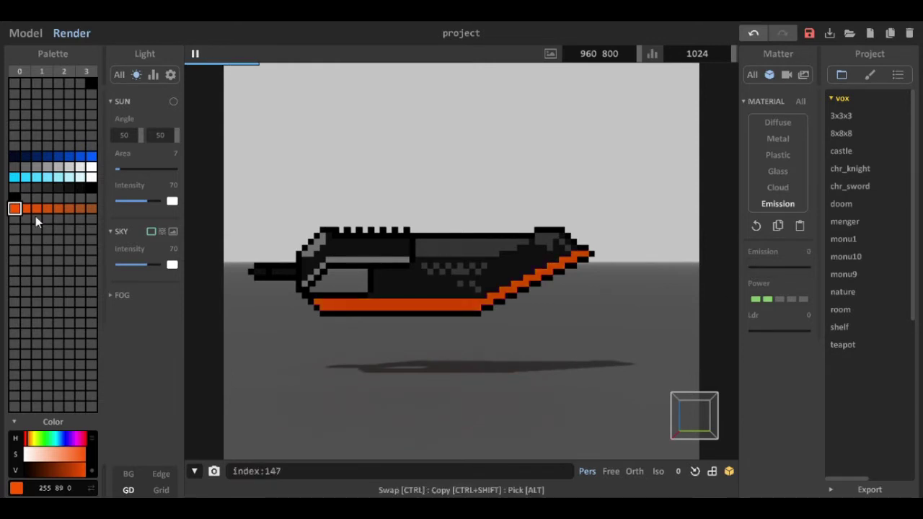
- Copy the orange to an empty palette slot, darken it to 132 44 0, and refill the stripe with it
left_click(15, 228)
left_click(13, 210)
left_click_drag(12, 210, 13, 251, "ctrl+shift")
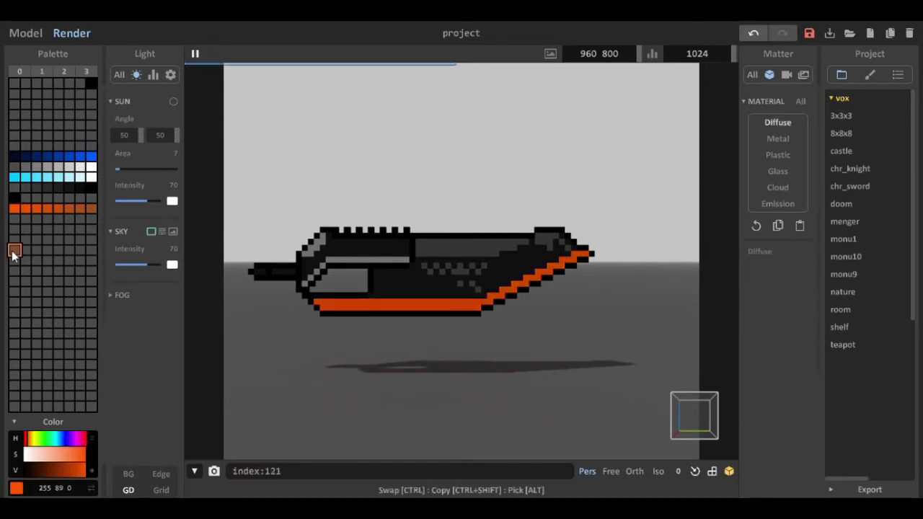
left_click(57, 472)
left_click(26, 33)
left_click(145, 93)
left_click(418, 306)
- Give the dark orange an Emission material with emission 19, and set the sun intensity to 0
left_click(71, 33)
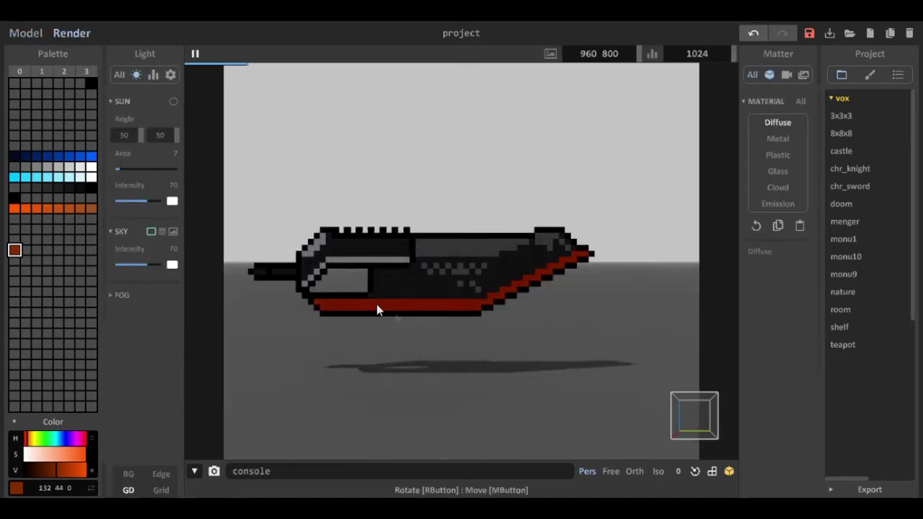
left_click(777, 203)
left_click_drag(753, 268, 753, 269)
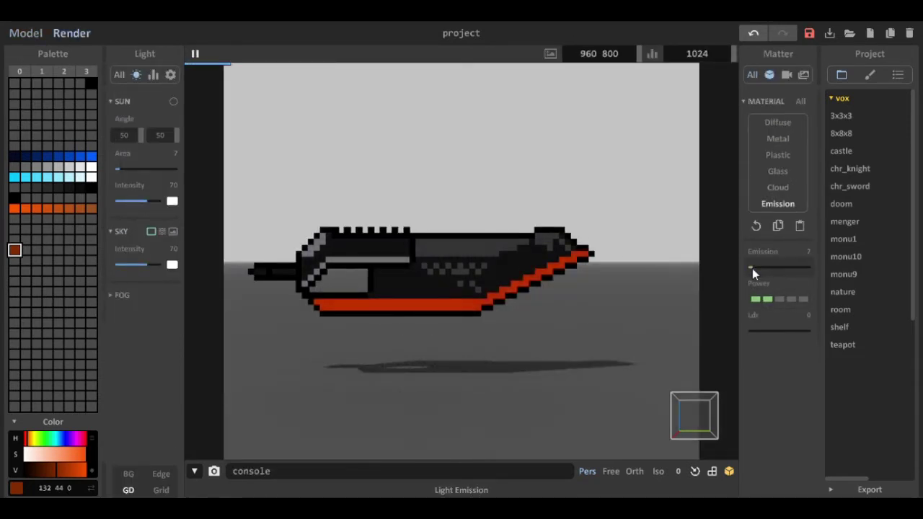
left_click_drag(805, 303, 763, 301)
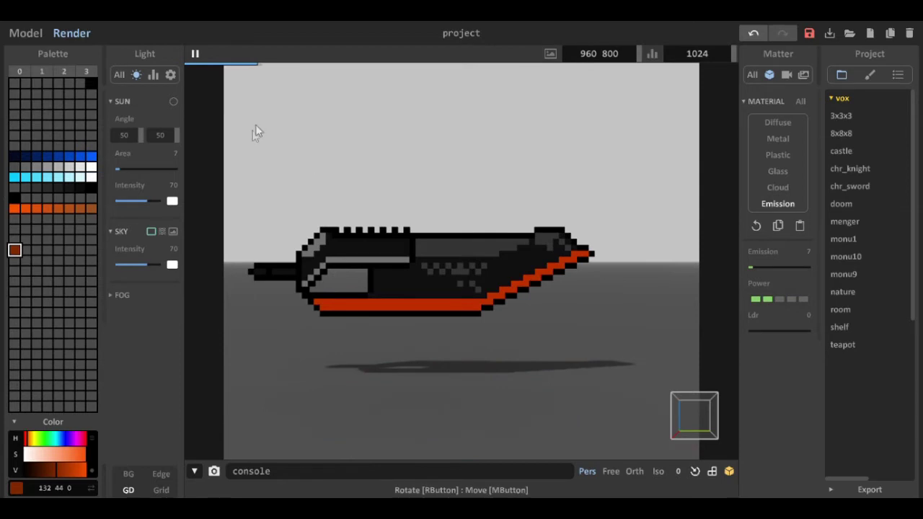
left_click_drag(142, 202, 116, 203)
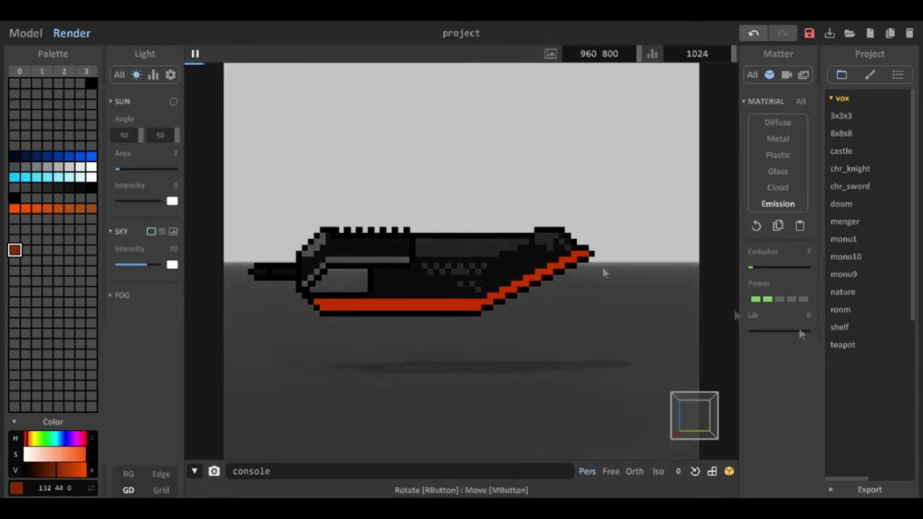
left_click(760, 267)
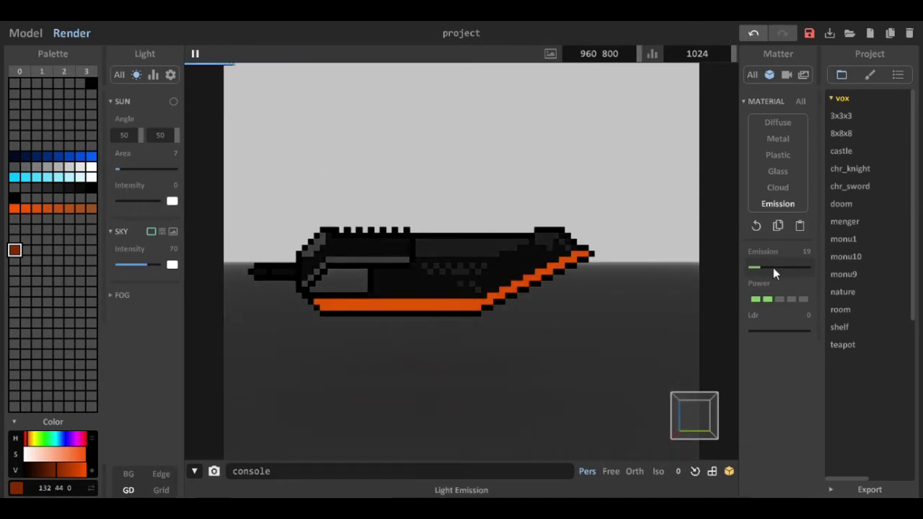
- Return to the model, select the front part of the body with a rectangular selection, and move it four voxels forward
key("Tab")
key("Tab")
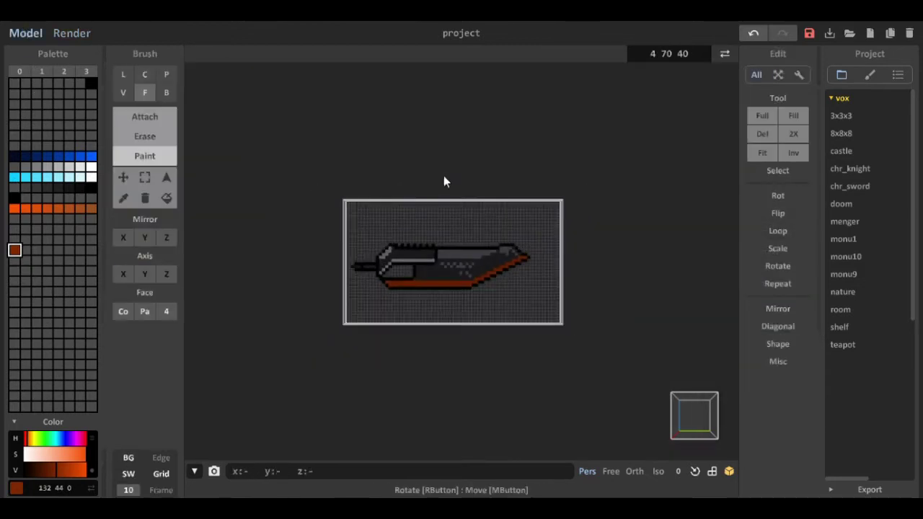
key("Tab")
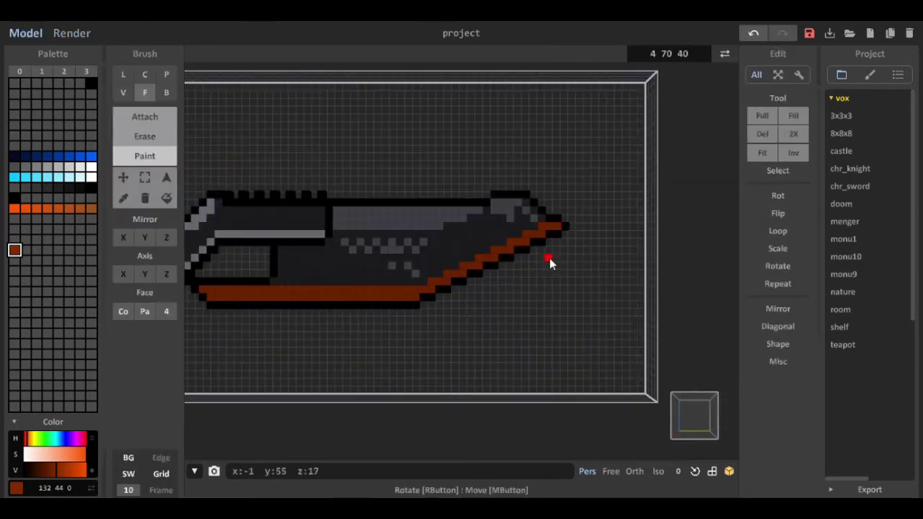
left_click_drag(567, 292, 446, 202)
left_click(160, 238)
left_click_drag(609, 346, 376, 135)
left_click_drag(437, 236, 473, 240)
- Fill the gap in the body with a copy of the adjacent four-voxel-wide strip and clear the selection
left_click_drag(343, 171, 383, 332)
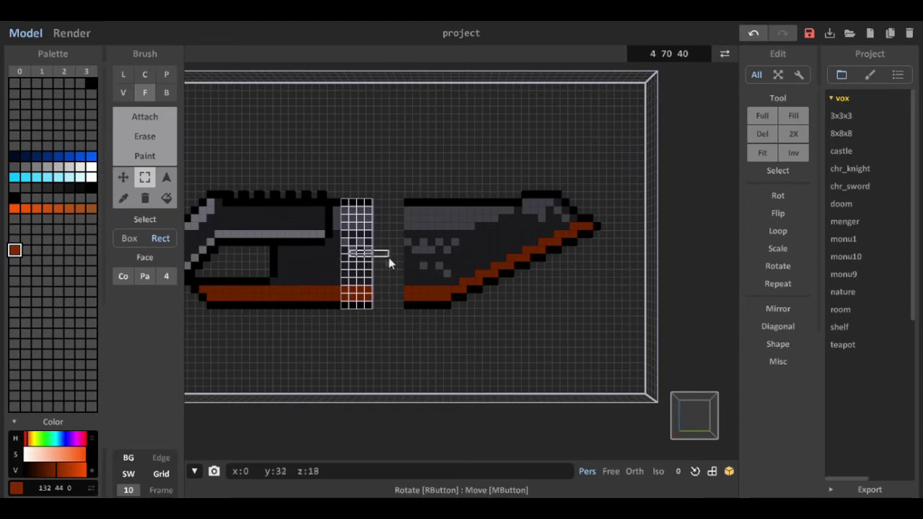
left_click_drag(360, 245, 392, 245)
left_click(408, 325)
middle_click_drag(387, 329, 472, 330)
- Check the lengthened weapon in the render view and from an angled viewpoint
left_click(73, 35)
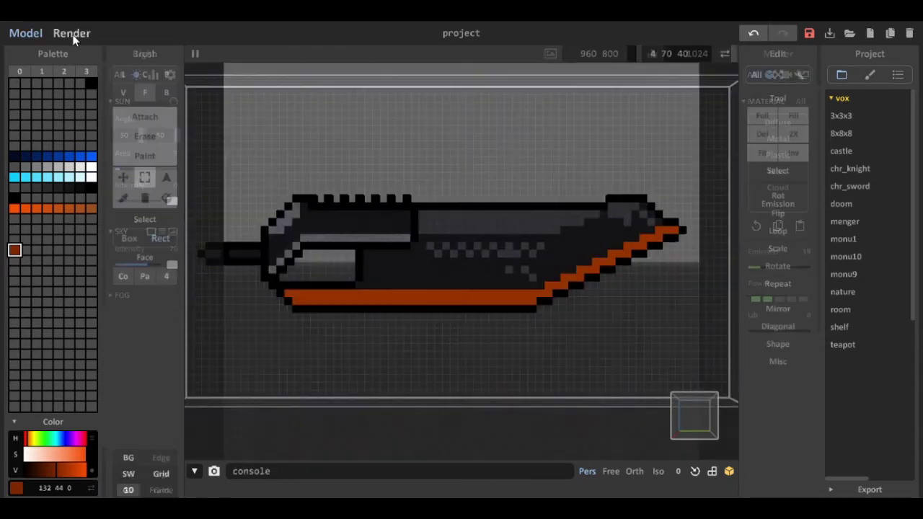
key("Tab")
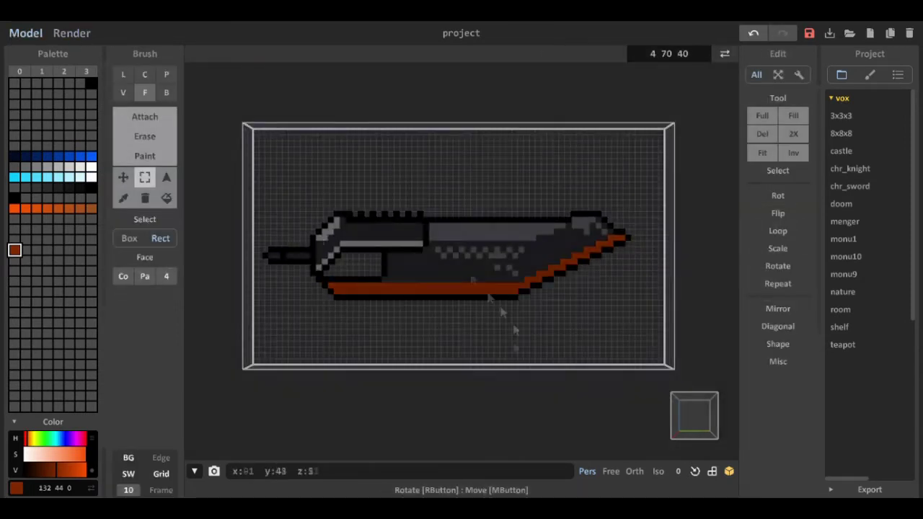
scroll(501, 230, "down", 4)
right_click_drag(502, 227, 596, 388)
scroll(568, 305, "up", 4)
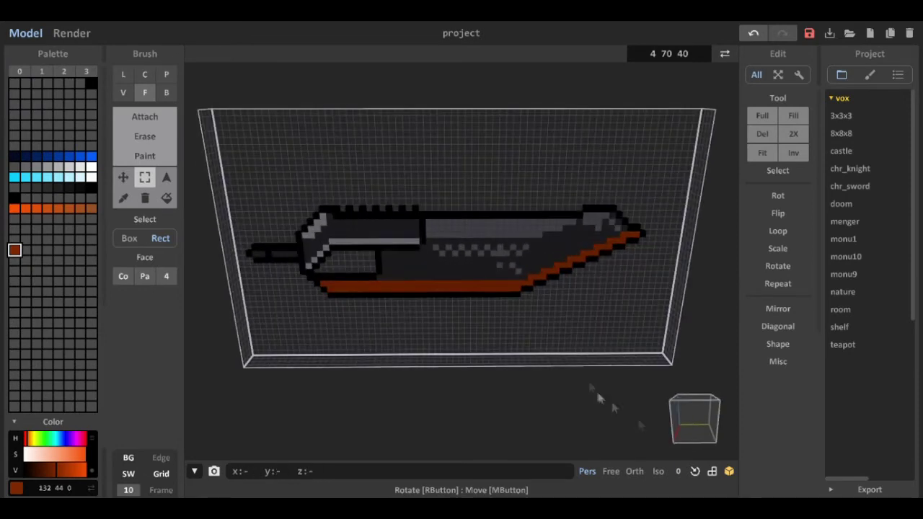
- Switch to an orthographic front view, move the finished model aside, and open an empty 4 × 70 × 40 model beside it
left_click(694, 421)
scroll(498, 328, "down", 3)
left_click(634, 471)
key("Tab")
left_click_drag(559, 264, 227, 264)
left_click(558, 54)
left_click(416, 268)
left_click(501, 166)
key("Tab")
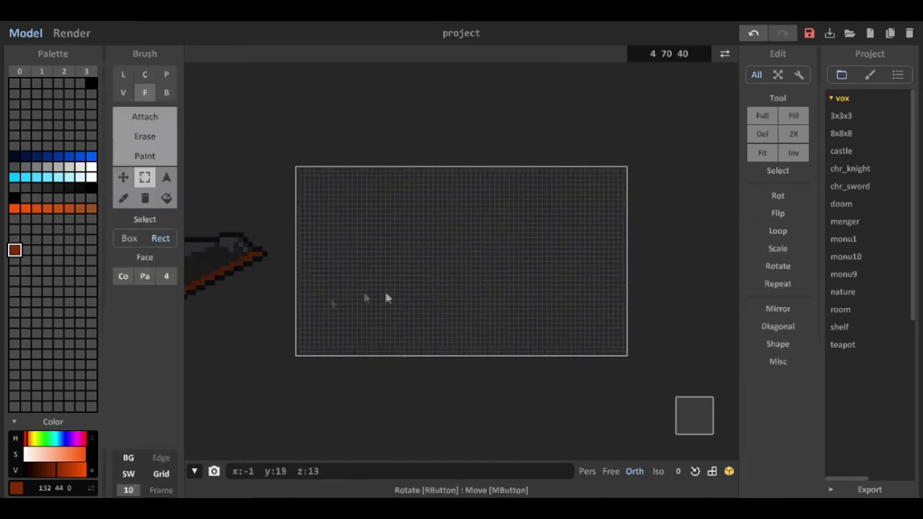
- Choose black with the box brush and try an unmirrored outline of the handle and the start of the guard
left_click(15, 199)
left_click(167, 92)
scroll(357, 254, "up", 3)
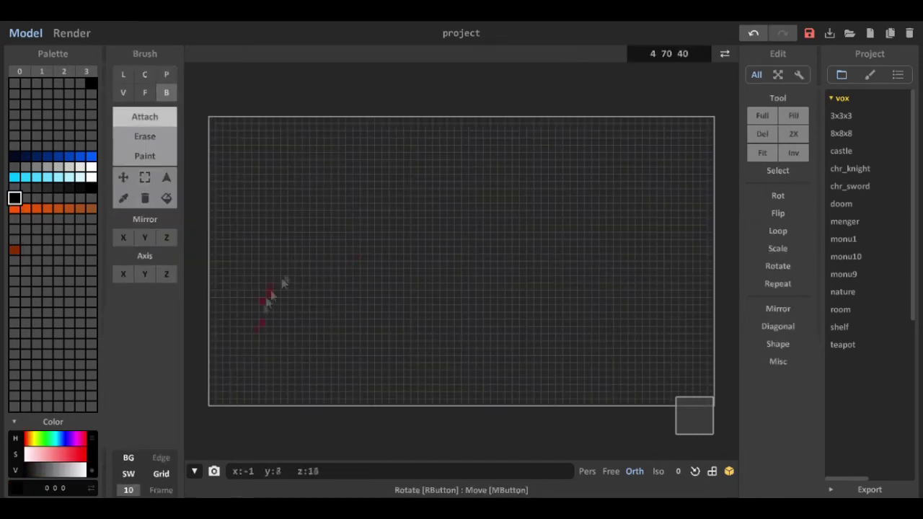
left_click_drag(237, 274, 299, 278)
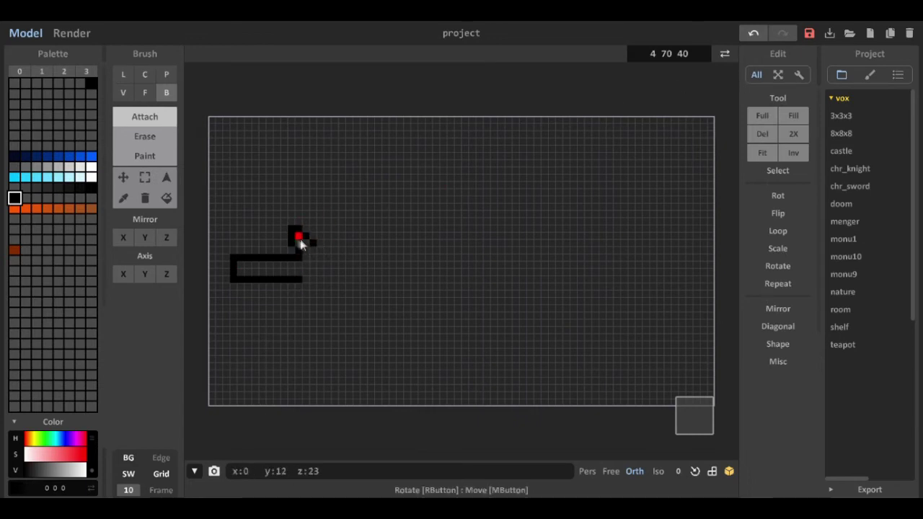
left_click(297, 237)
- Erase the extra voxel inside the corner of the guard
key("g")
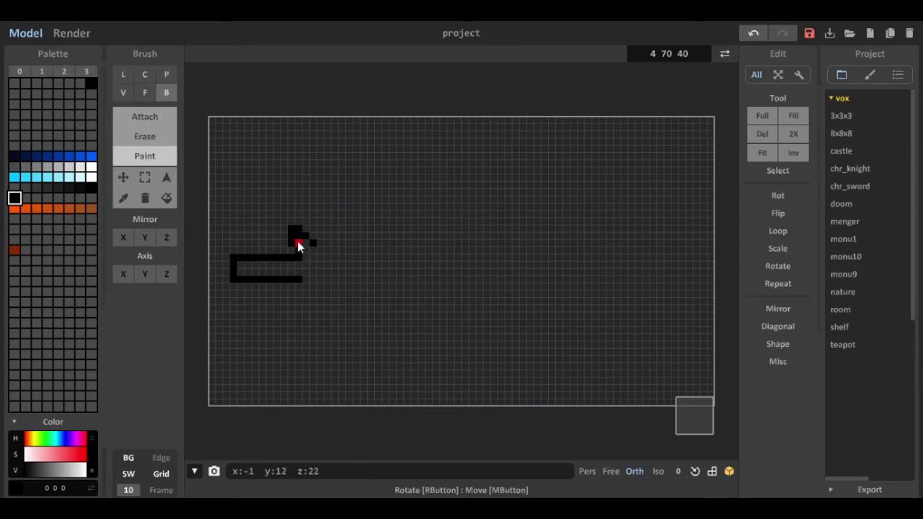
key("f")
key("r")
key("t")
key("g")
left_click(166, 93)
left_click(161, 117)
left_click(158, 137)
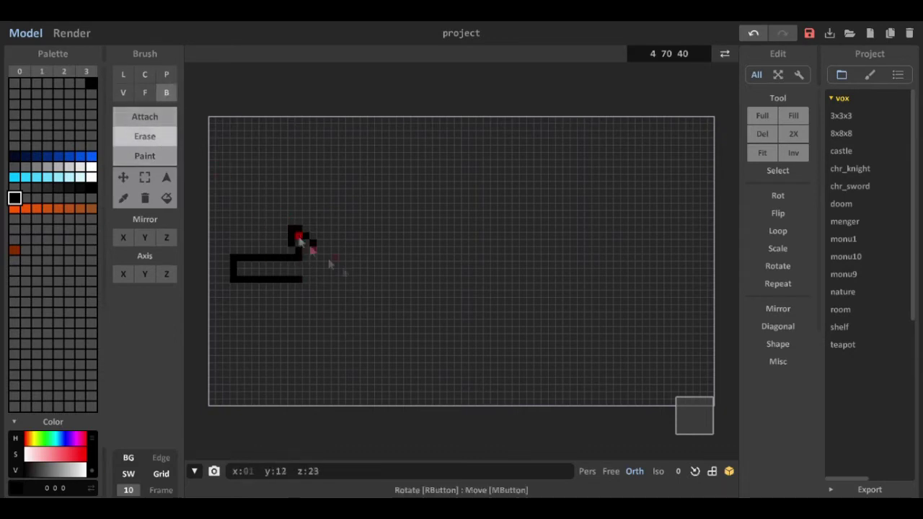
- Turn on mirroring along Z only and undo the unmirrored handle outline
left_click(144, 237)
key("Tab")
key("Tab")
left_click(125, 238)
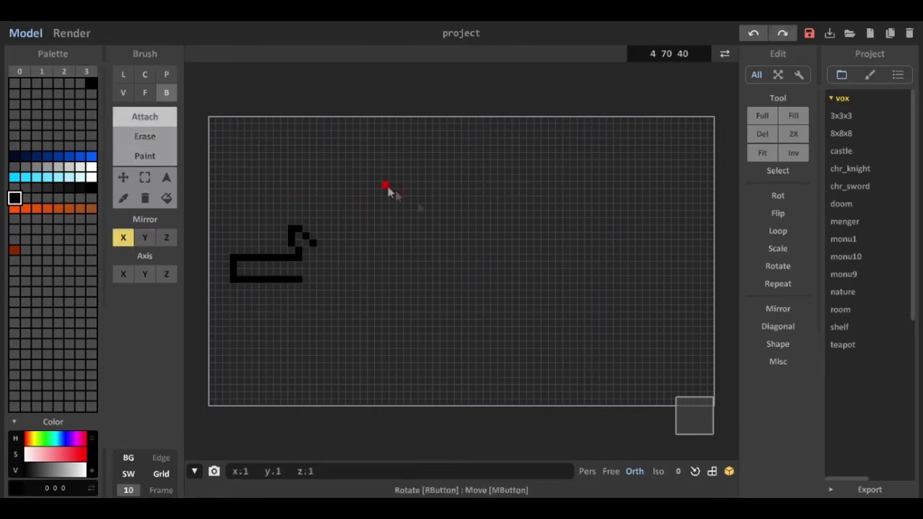
left_click(166, 238)
mouse_move(232, 257)
left_mouse_down()
mouse_move(306, 243)
mouse_move(317, 261)
left_mouse_up()
key("ctrl+z")
key("ctrl+z")
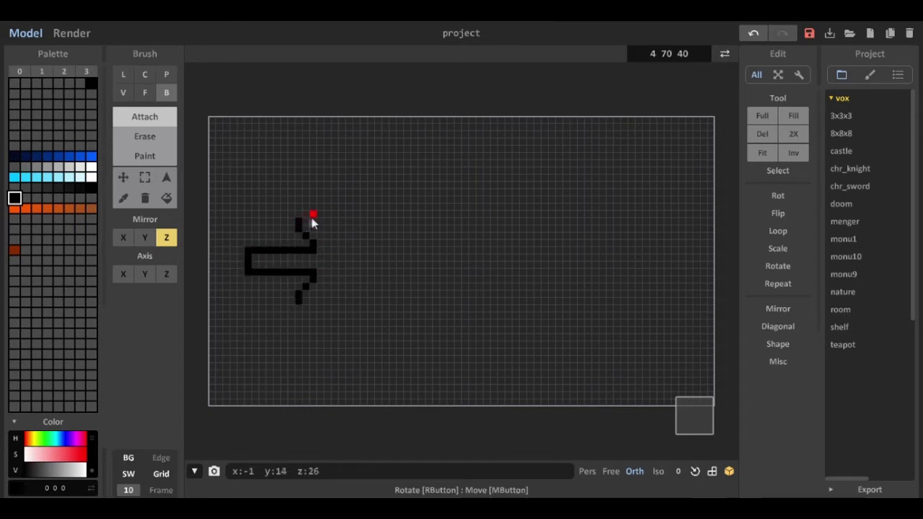
- Draw the mirrored outline of the handle and stepped guard, with two parallel blade edges about 35 voxels long
left_click(319, 228)
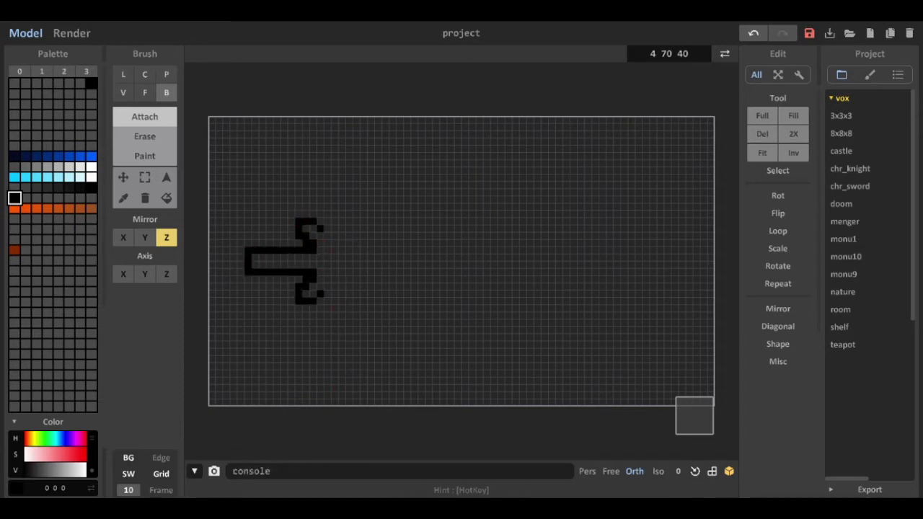
mouse_move(320, 222)
left_mouse_down()
mouse_move(341, 227)
mouse_move(342, 269)
left_mouse_up()
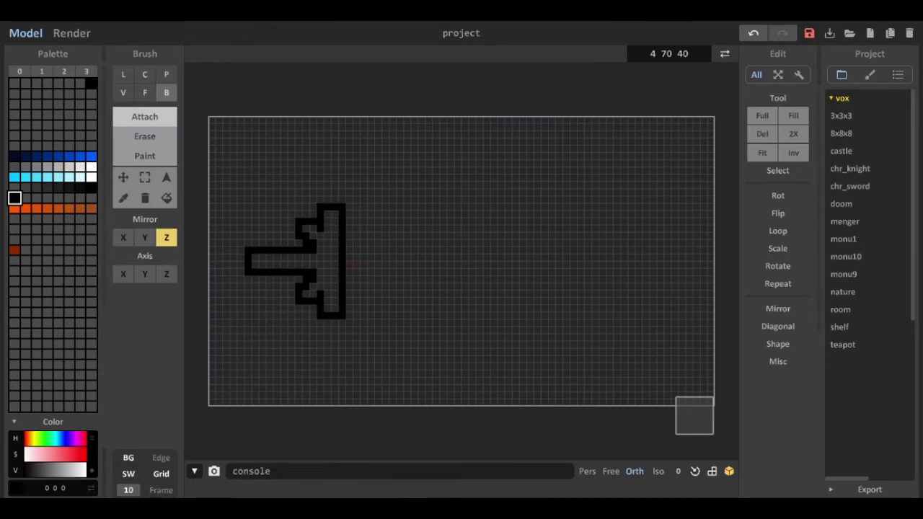
left_click_drag(349, 215, 601, 216)
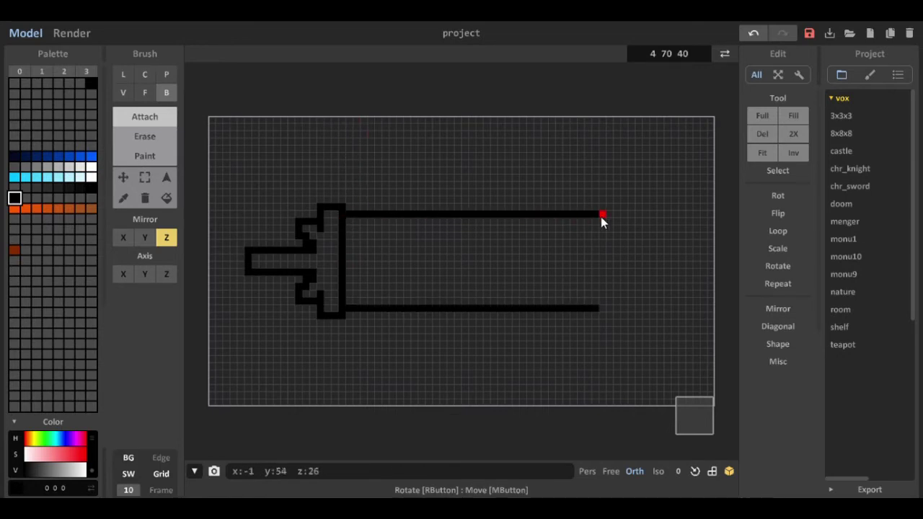
- Complete the mirrored black blade outline with stepped edges tapering to a closed point at the tip
left_click(624, 237)
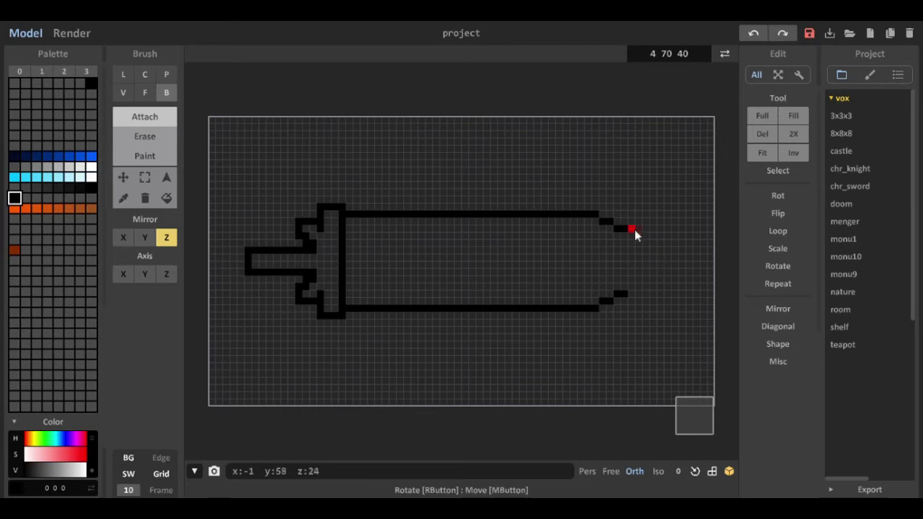
left_click(661, 252)
left_click(668, 259)
scroll(591, 260, "down", 5)
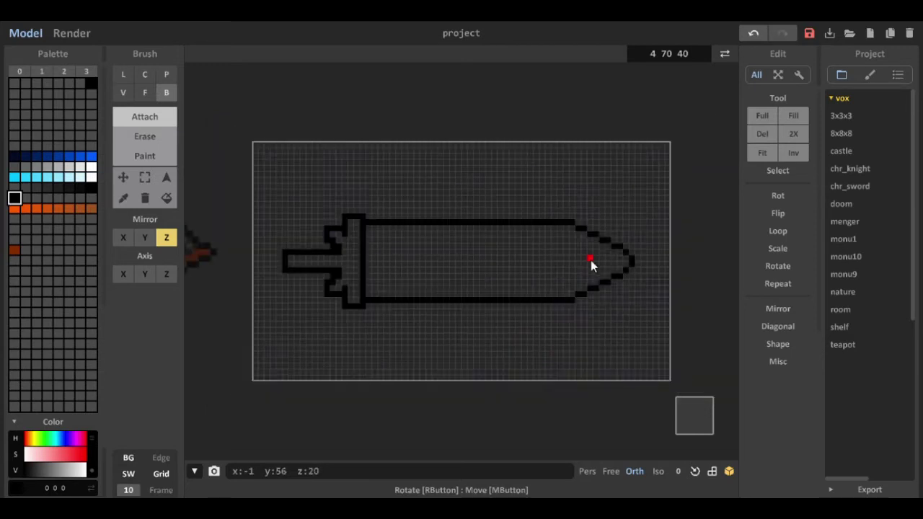
- Fill the handle, guard and blade interior inside the outline with light blue (36 203 254)
scroll(590, 262, "up", 3)
mouse_move(363, 267)
middle_mouse_down()
mouse_move(698, 375)
mouse_move(397, 304)
middle_mouse_up()
left_click(28, 179)
key("f")
left_click(385, 293)
left_click(434, 291)
key("g")
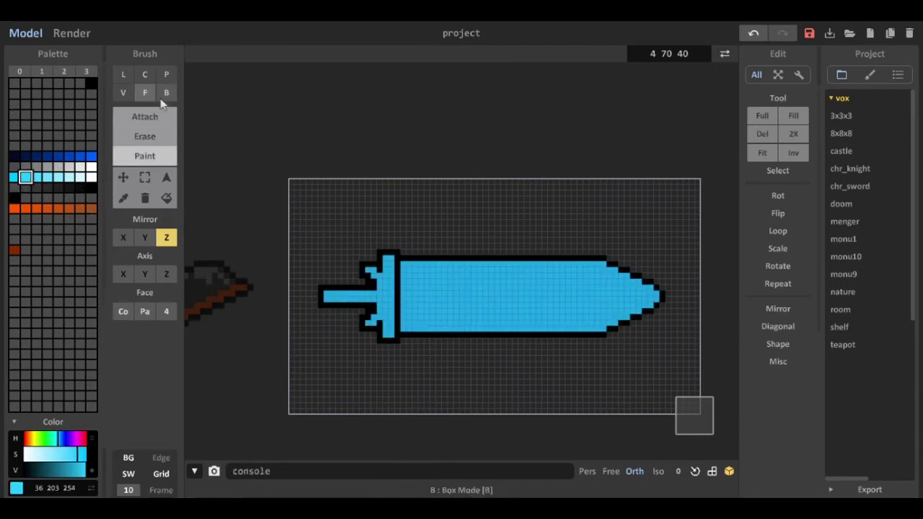
- Create a palette gradient in an empty row from bright blue (0 110 255) to black
key("b")
left_click(15, 229)
left_click(63, 438)
left_click(86, 455)
left_click(85, 470)
left_click(91, 230)
left_click(26, 471)
left_click(15, 230)
left_click_drag(15, 230, 90, 229, "alt")
- Paint the guard's crossbar in two darker blues from the new gradient, with a white centre and white lines on the prongs
left_click(37, 230)
left_click_drag(386, 258, 390, 275)
left_click(26, 229)
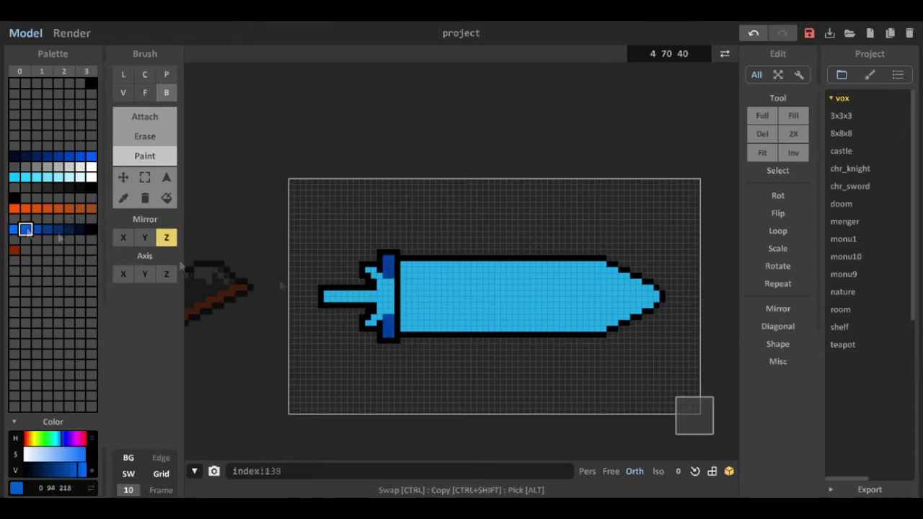
left_click(91, 178)
left_click(388, 290)
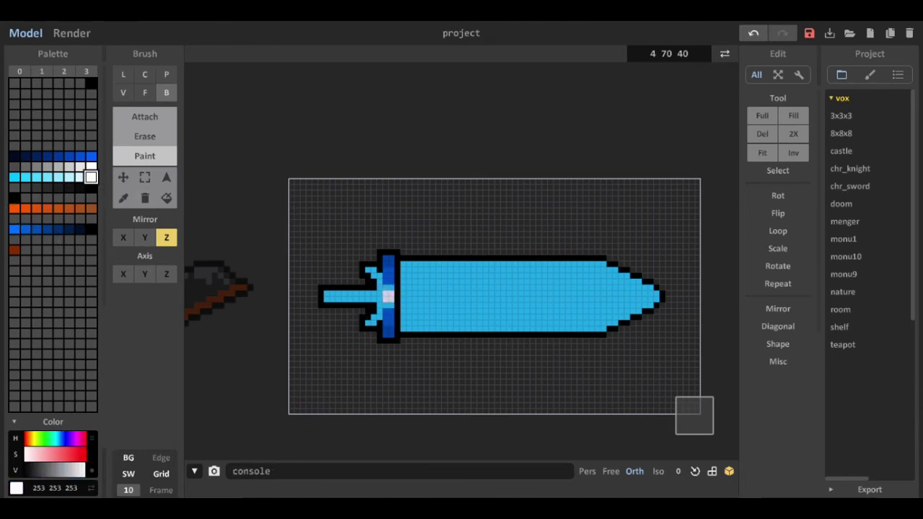
left_click(381, 287)
left_click(372, 272)
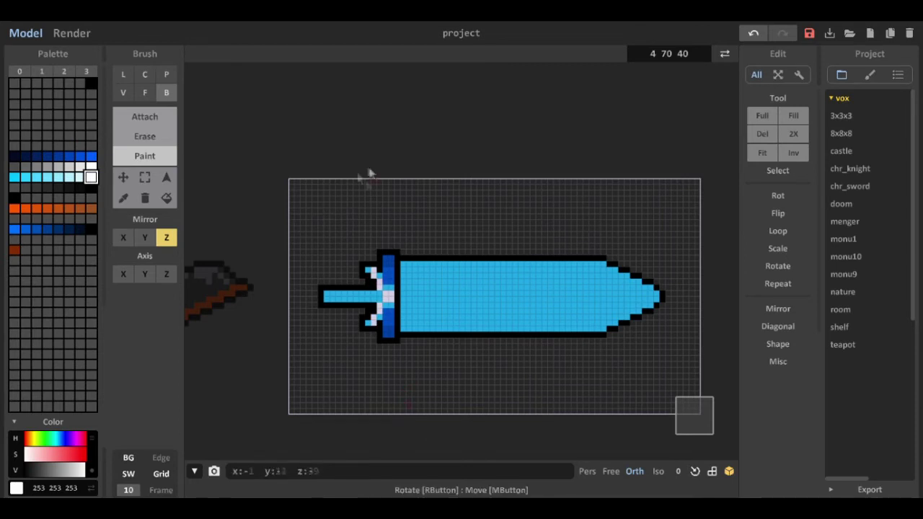
- Shade the handle from dark blue (0 62 145) at its end through brighter blues to light blue (108 219 254) at the guard
left_click(15, 230)
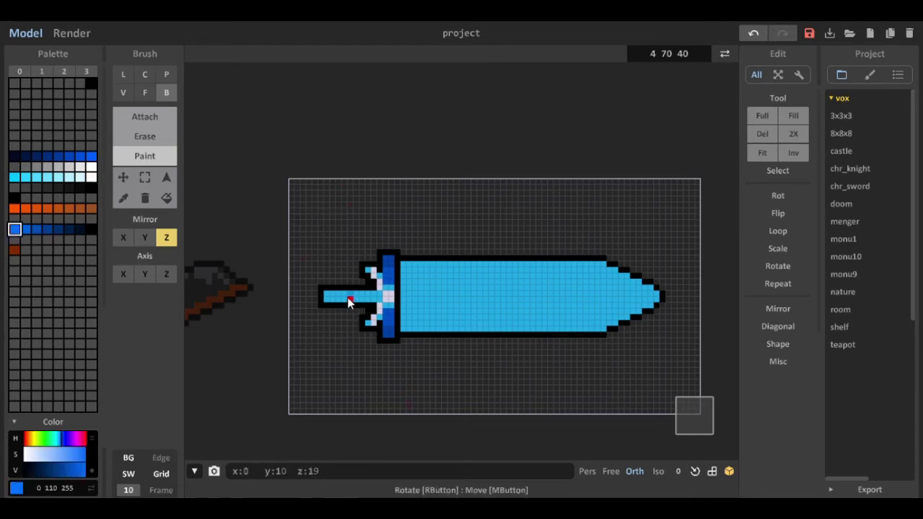
left_click(36, 229)
left_click_drag(337, 299, 332, 299)
left_click(47, 229)
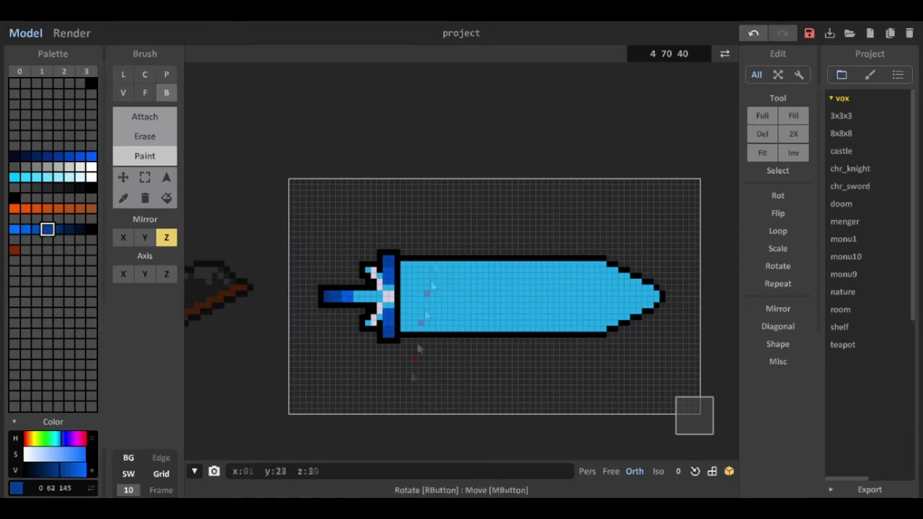
left_click(47, 177)
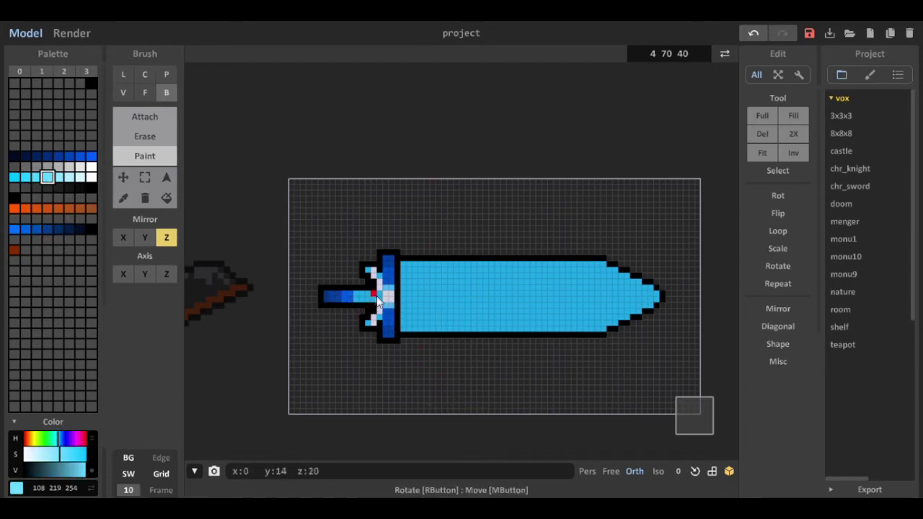
scroll(438, 248, "up", 3)
scroll(438, 251, "down", 4)
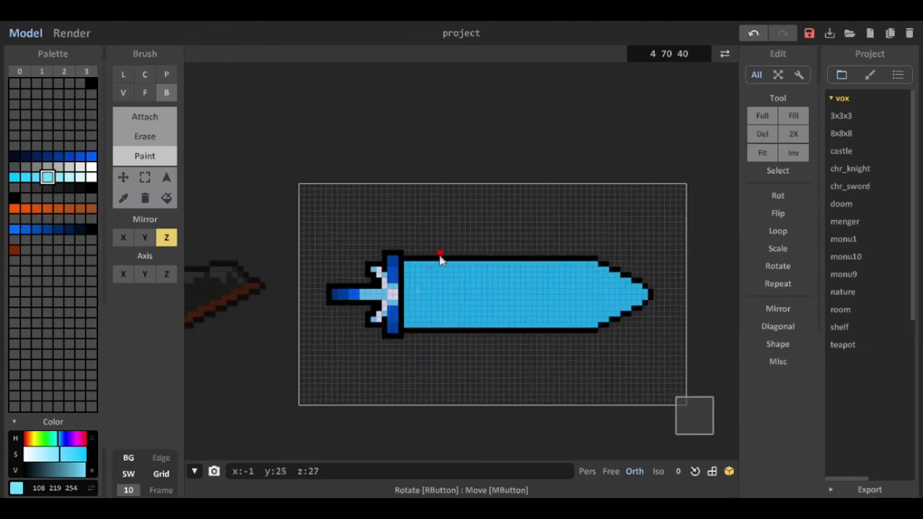
- Create a cyan-to-blue palette gradient in an empty row and blend the handle's mid-section with its blue (0 134 255)
left_click(14, 240)
left_click_drag(14, 177, 14, 281, "ctrl+shift")
left_click_drag(14, 228, 94, 282, "ctrl+shift")
left_click_drag(15, 282, 93, 282, "alt")
left_click(69, 282)
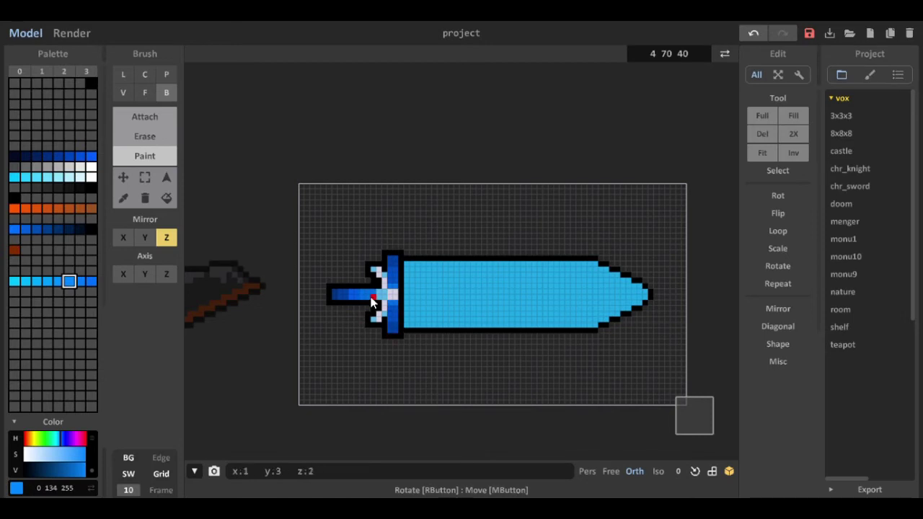
left_click(15, 282)
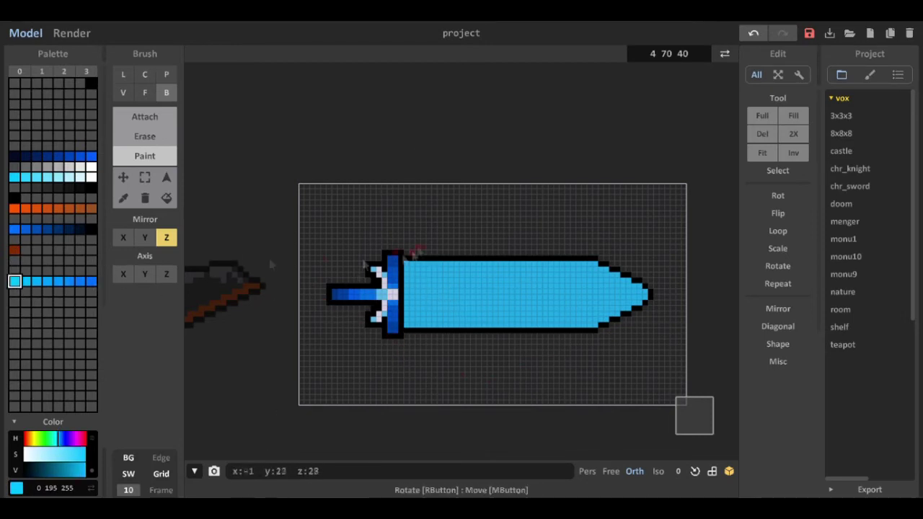
- Fill the section of the blade next to the guard with blue (0 110 255), ending in a stepped edge
left_click(15, 229)
left_click_drag(445, 263, 450, 295)
key("f")
left_click(428, 292)
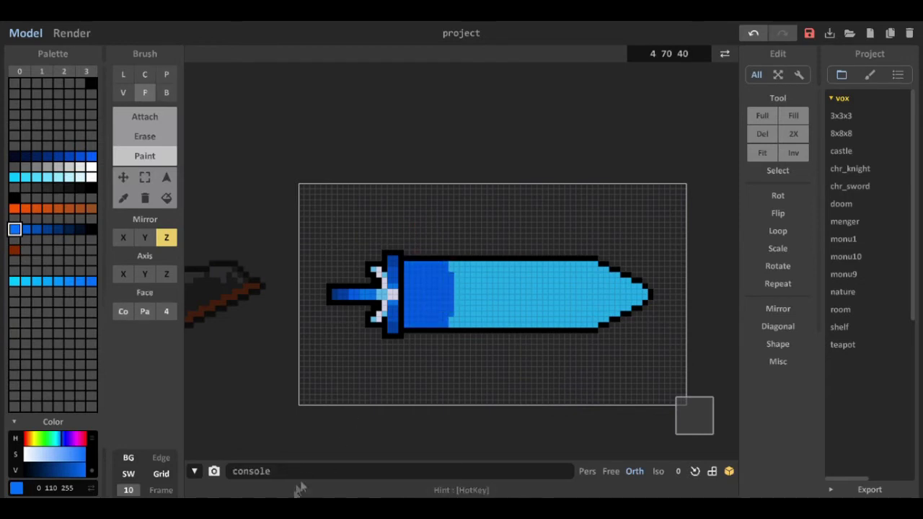
- Paint a white block about 8 voxels long in the middle of the blade's blue base section
left_click(91, 166)
left_click(433, 297)
key("ctrl+z")
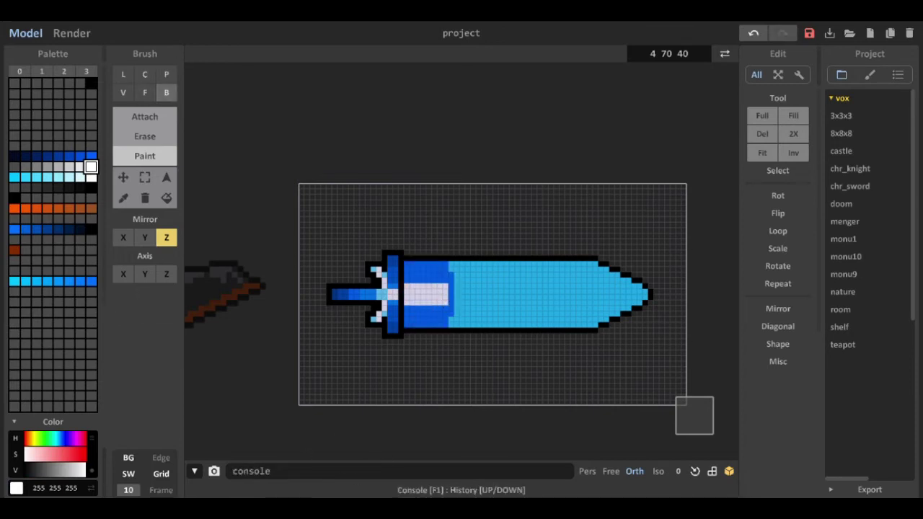
- Paint a blue (0 110 255) centre line along the blade and border it with a white line on each side
left_click(451, 291, "alt")
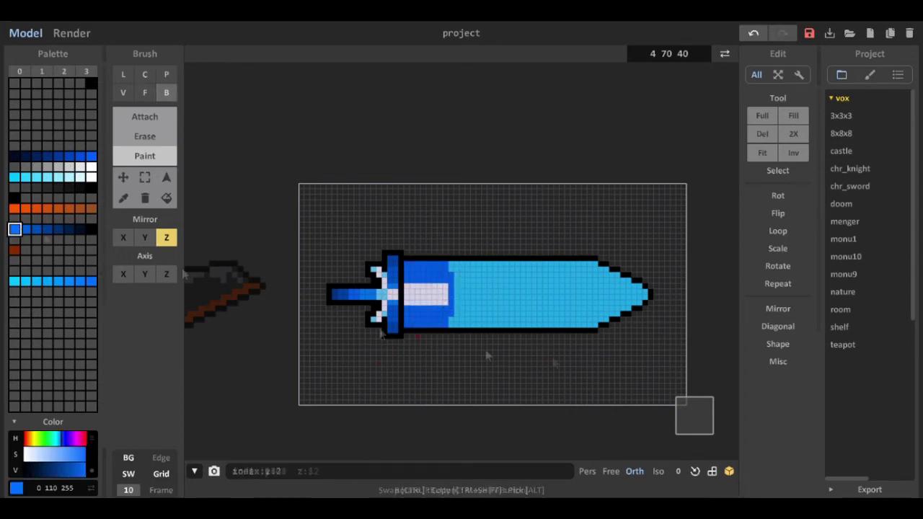
left_click_drag(458, 293, 608, 293)
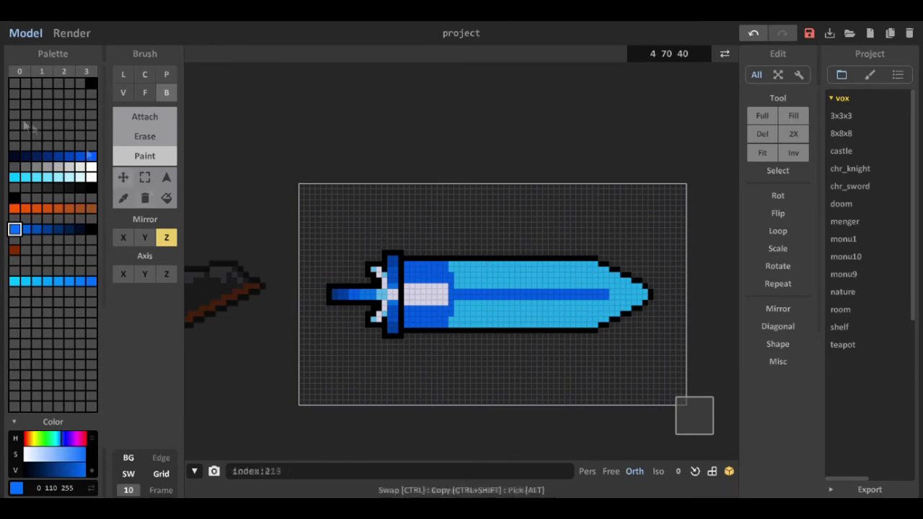
left_click_drag(460, 287, 608, 283)
key("ctrl+z")
left_click(91, 168)
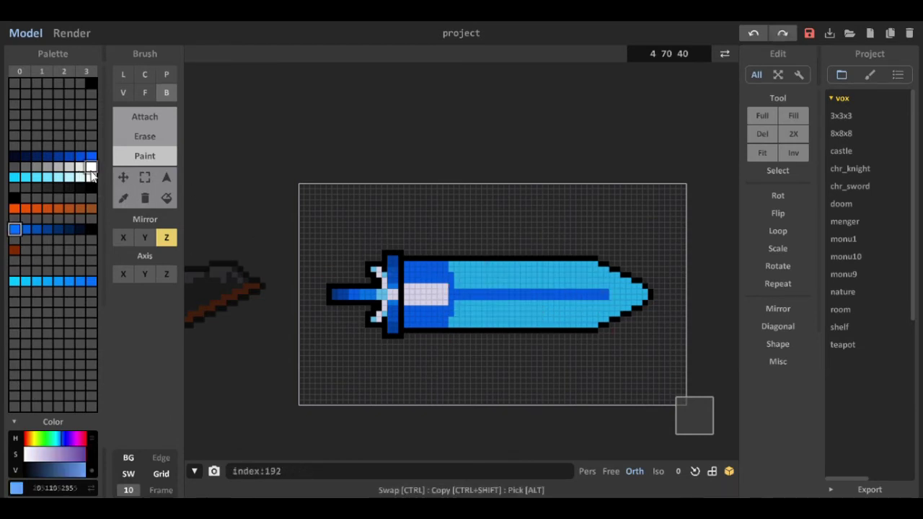
left_click_drag(457, 287, 610, 285)
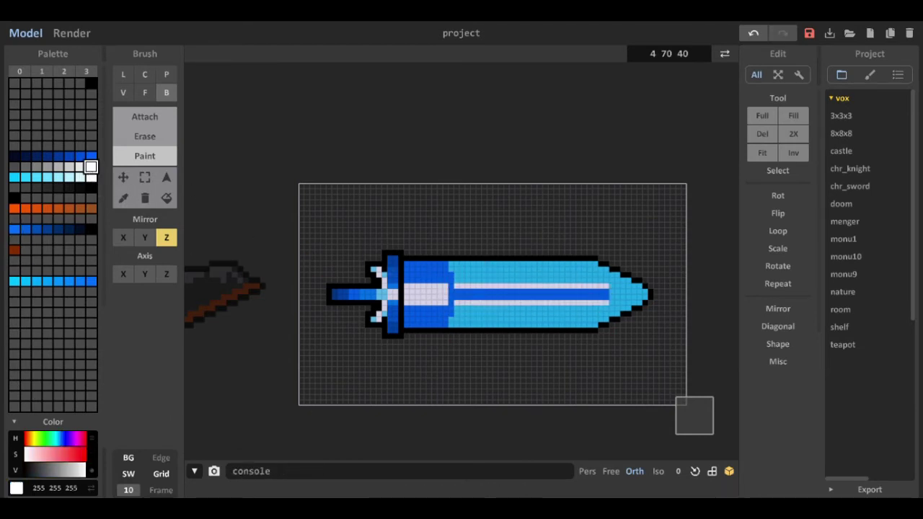
- Shade the blade beyond its base with mid-blue (0 170 255), tapering in steps along both edges toward the tip
left_click(37, 281)
left_click_drag(491, 291, 455, 265)
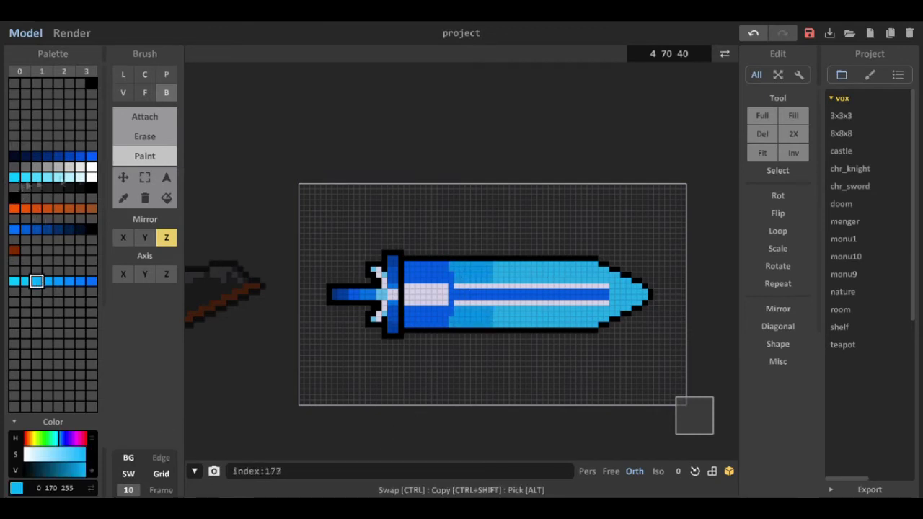
left_click_drag(454, 269, 579, 264)
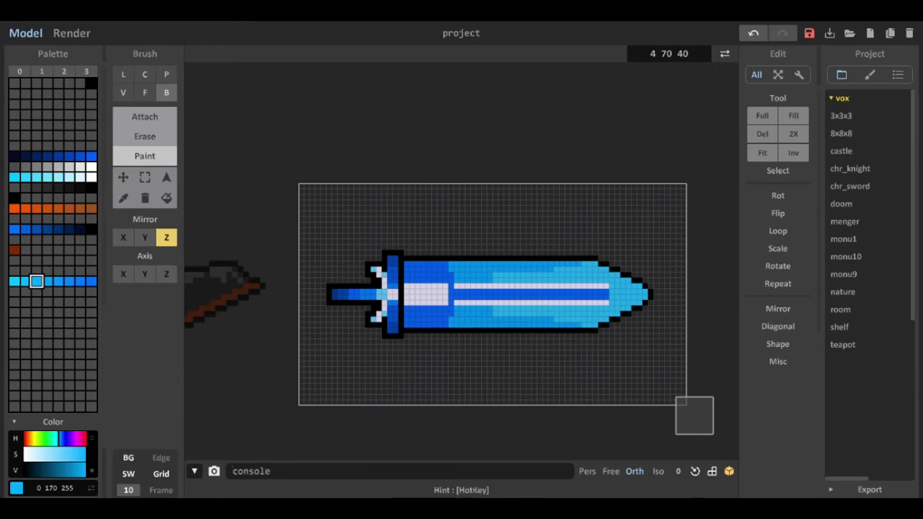
- Recolour the outer rows of the white block at the blade's base with blue (0 146 255)
left_click(80, 281)
left_click_drag(407, 302, 446, 303)
key("ctrl+z")
left_click(447, 307, "alt")
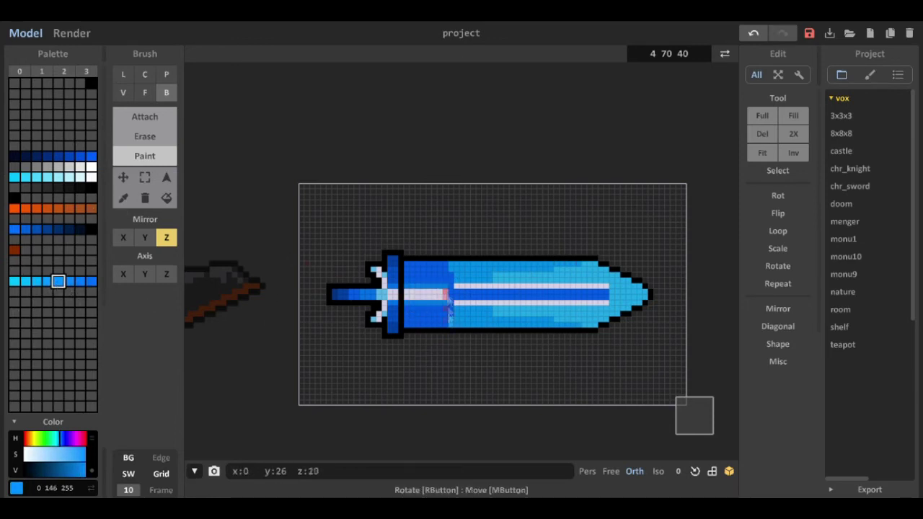
- Recolour the blade's base section and centre line with dark blue (1 57 159)
scroll(447, 296, "down", 4)
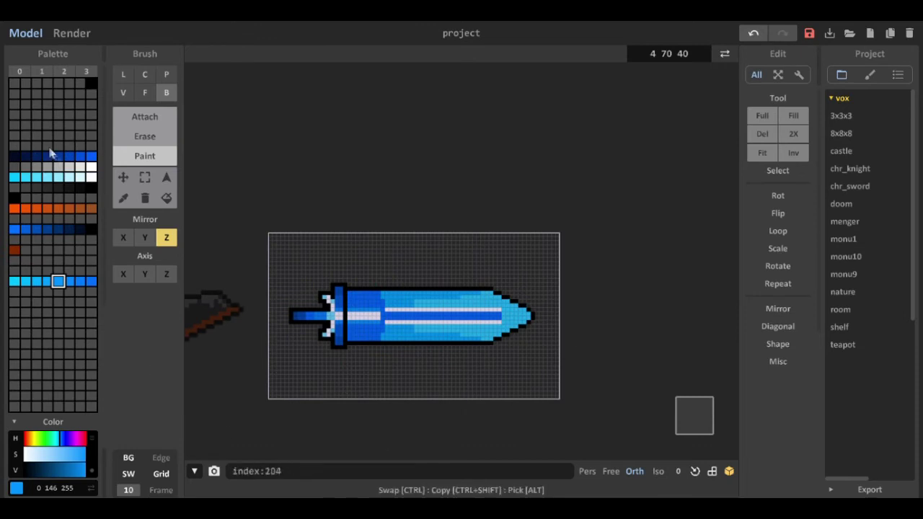
left_click(58, 156)
key("f")
scroll(412, 318, "up", 3)
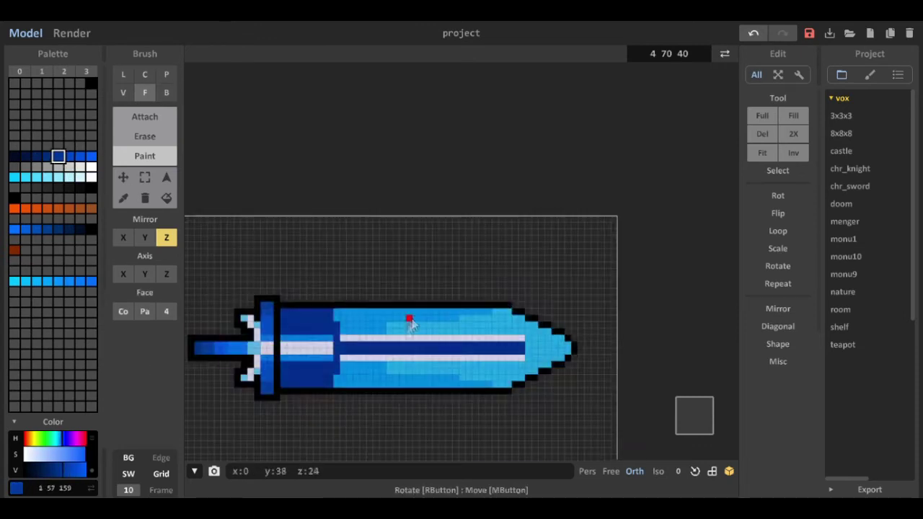
middle_click_drag(412, 318, 413, 259)
middle_click_drag(479, 297, 478, 309)
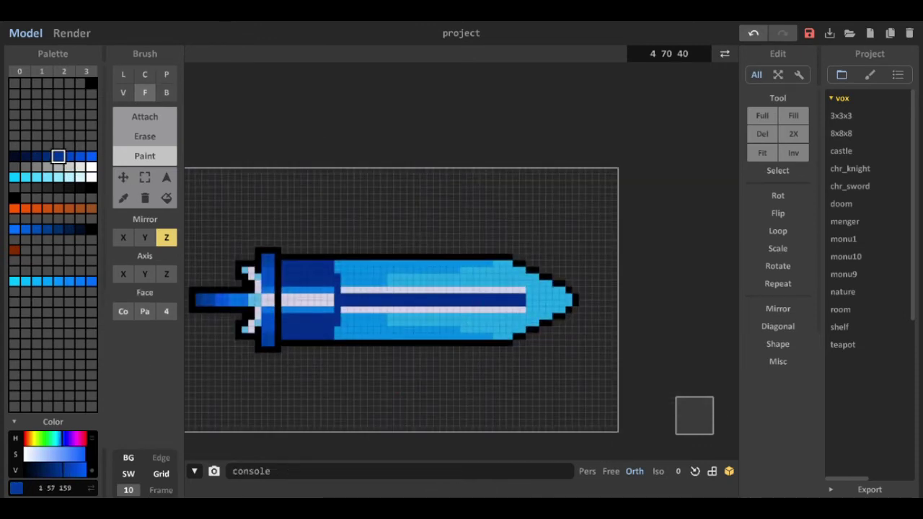
- Fill the lightest area toward the blade's tip with light blue (108 219 254), leaving the mid-blue area's trial fill undone
left_click(48, 178)
left_click(463, 277)
left_click(382, 282)
key("ctrl+z")
scroll(359, 281, "down", 4)
scroll(359, 280, "down", 3)
mouse_move(359, 279)
middle_mouse_down()
mouse_move(427, 238)
mouse_move(357, 297)
middle_mouse_up()
scroll(357, 297, "up", 4)
- In render mode, give the blade's light-blue and mid-blue (0 170 255) colours the Emission material at reduced strength
left_click(72, 33)
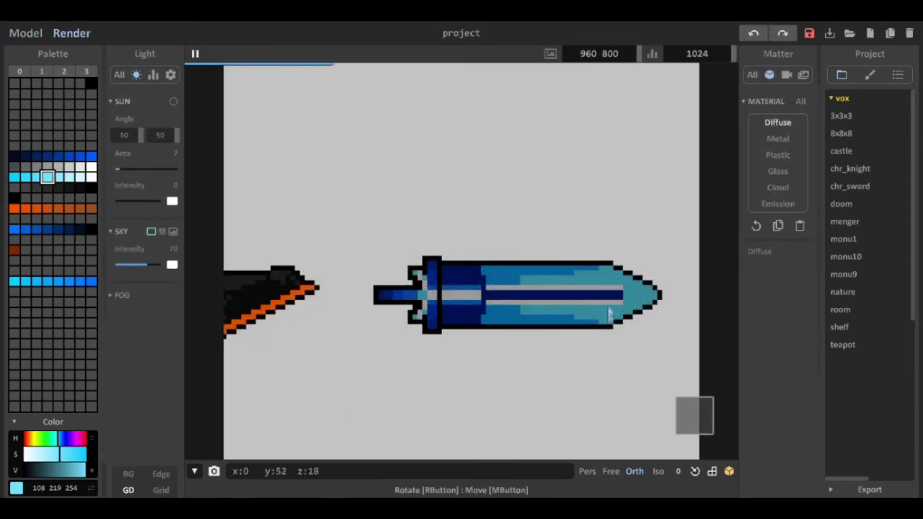
left_click(777, 203)
left_click(764, 269)
left_click(511, 320)
left_click(777, 204)
left_click_drag(758, 267, 752, 268)
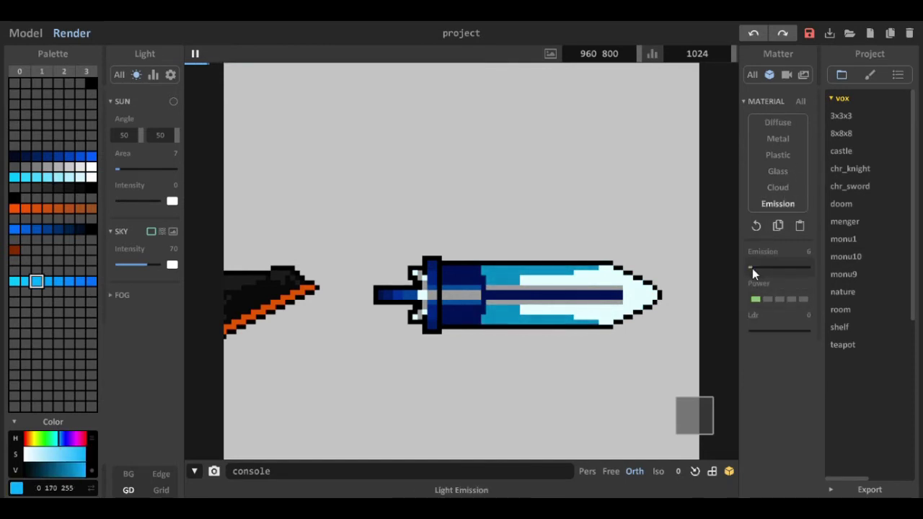
- Give the blade's dark blue (1 57 159) an emission of 12 and its white an emission of 100
left_click(453, 327)
left_click(777, 204)
left_click(753, 268)
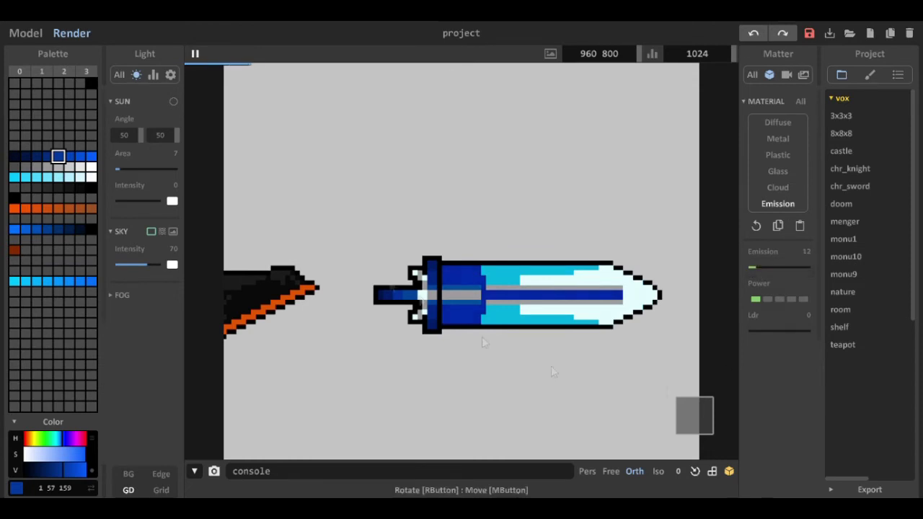
left_click(524, 300)
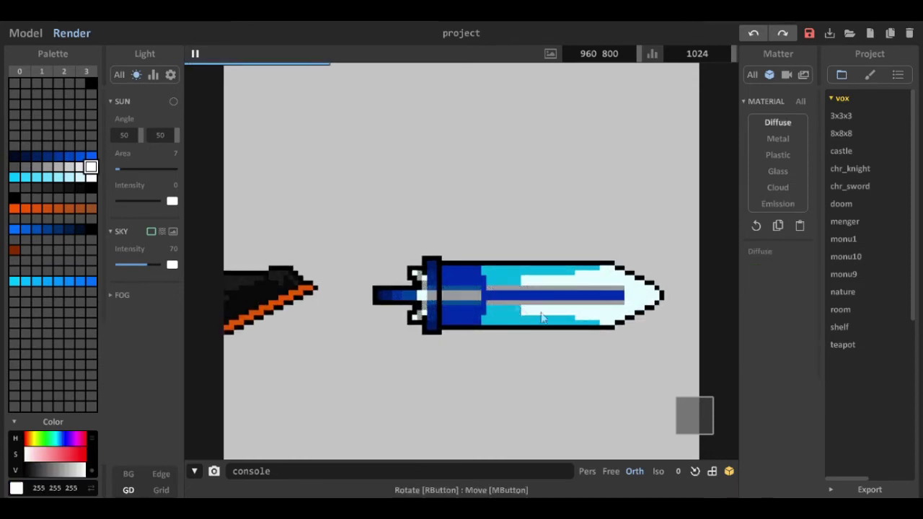
left_click(778, 203)
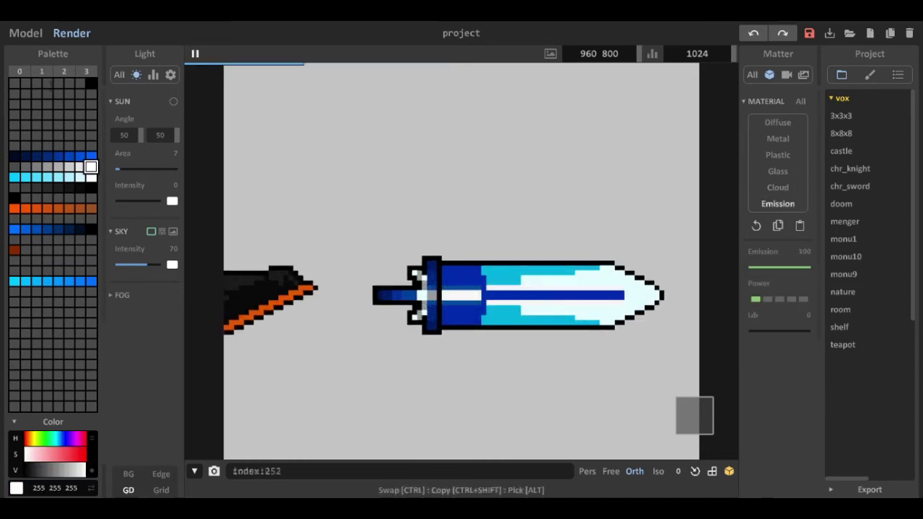
- Darken the sun and sky colours to grey and set the sun intensity to 38
left_click(15, 313)
left_click(172, 202)
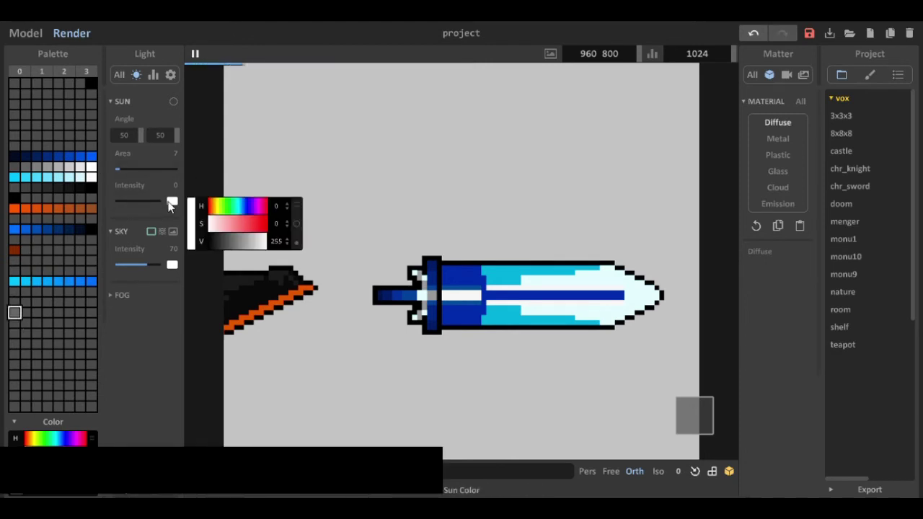
left_click_drag(219, 238, 221, 238)
left_click(132, 202)
left_click(173, 266)
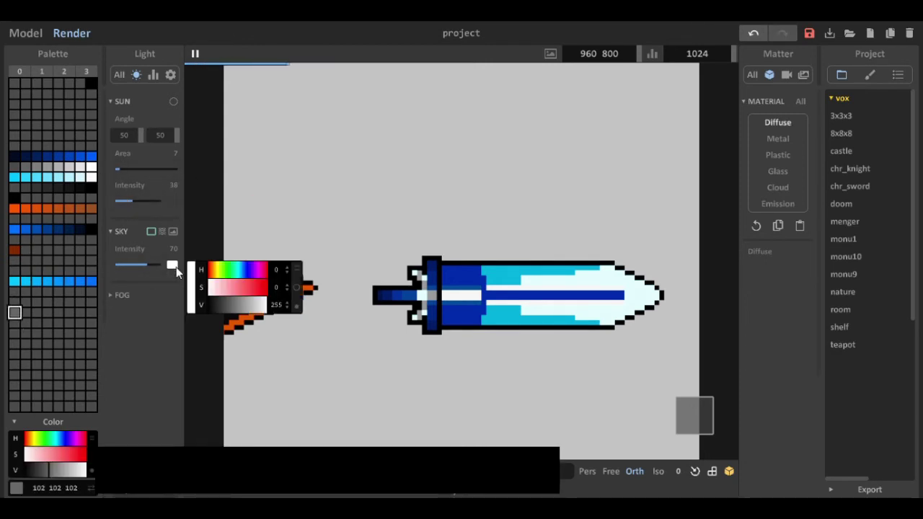
left_click_drag(224, 304, 230, 304)
scroll(418, 189, "down", 5)
middle_click_drag(346, 223, 409, 227)
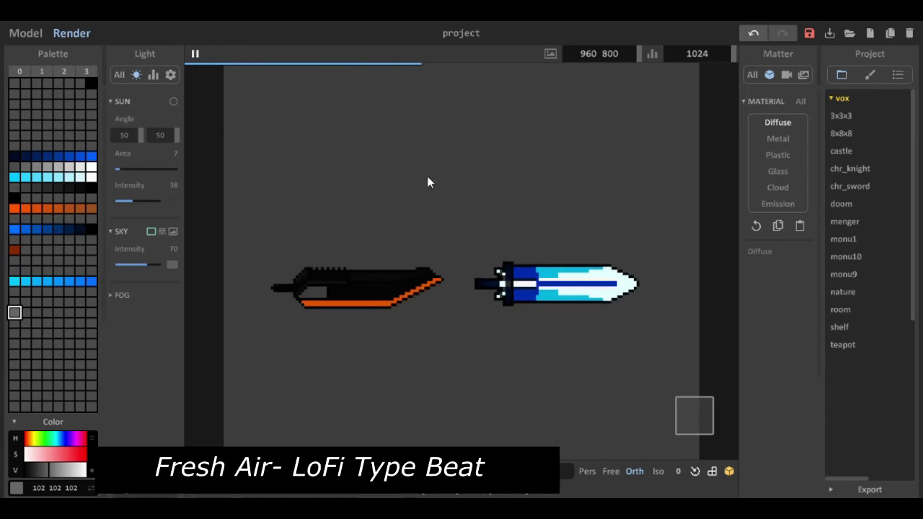
- Back in model mode, outline the new weapon's pommel, narrow grip and front collar with Z-mirrored black voxels
key("Tab")
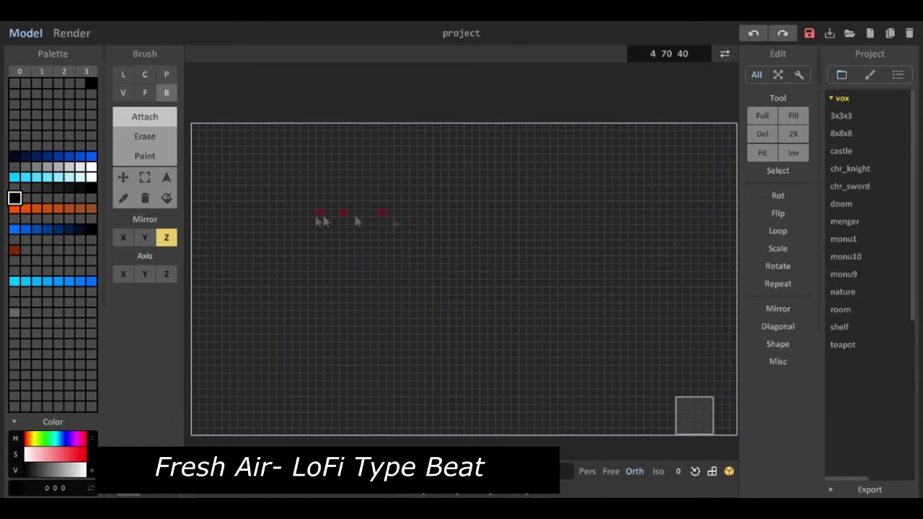
left_click(227, 275)
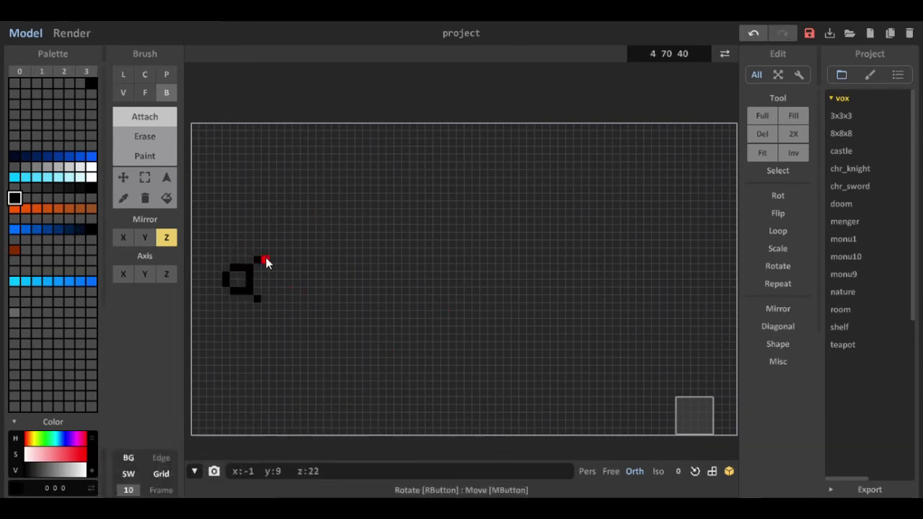
left_click_drag(274, 278, 332, 274)
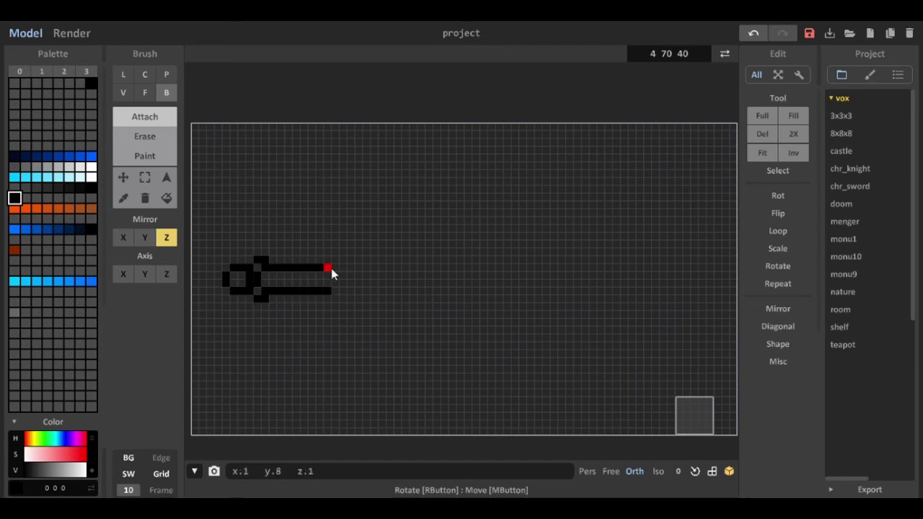
left_click_drag(336, 292, 335, 260)
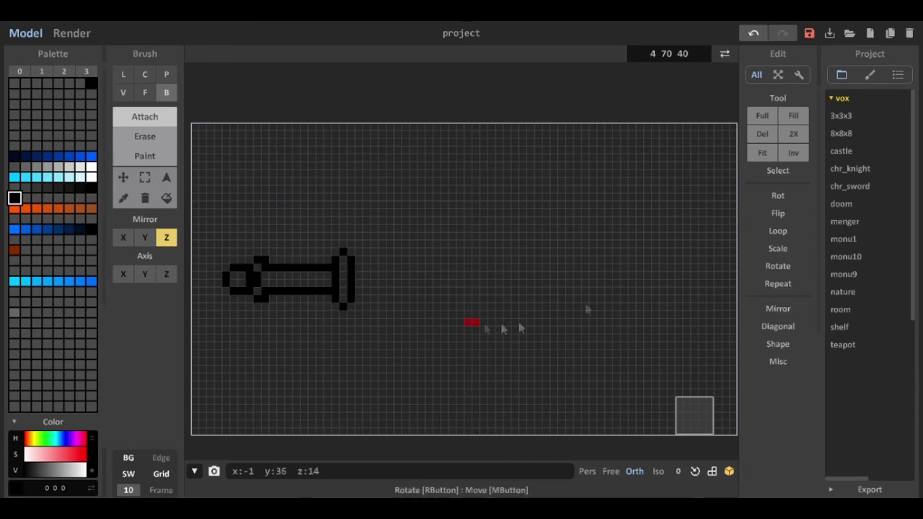
- Extend the outline beyond the front collar with a short neck and a flared guard in black
left_click(358, 269)
left_click(366, 277)
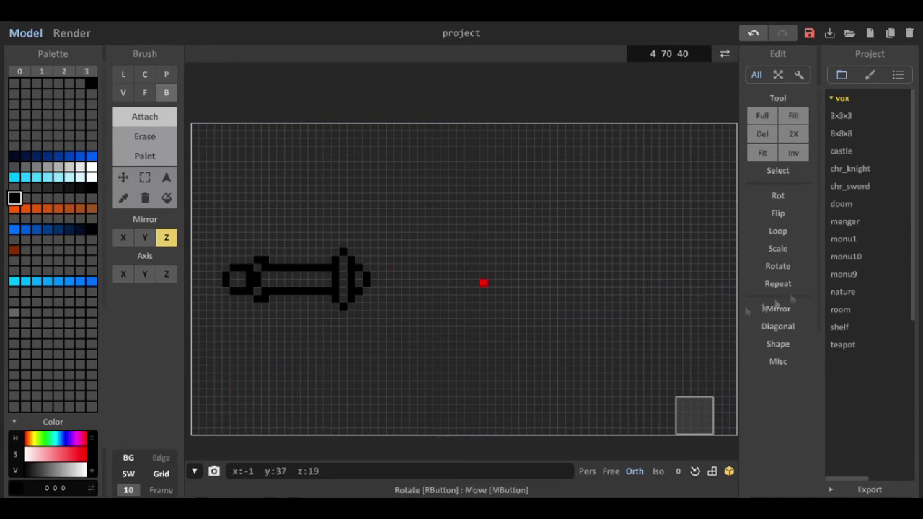
mouse_move(365, 264)
left_mouse_down()
mouse_move(393, 250)
mouse_move(383, 284)
left_mouse_up()
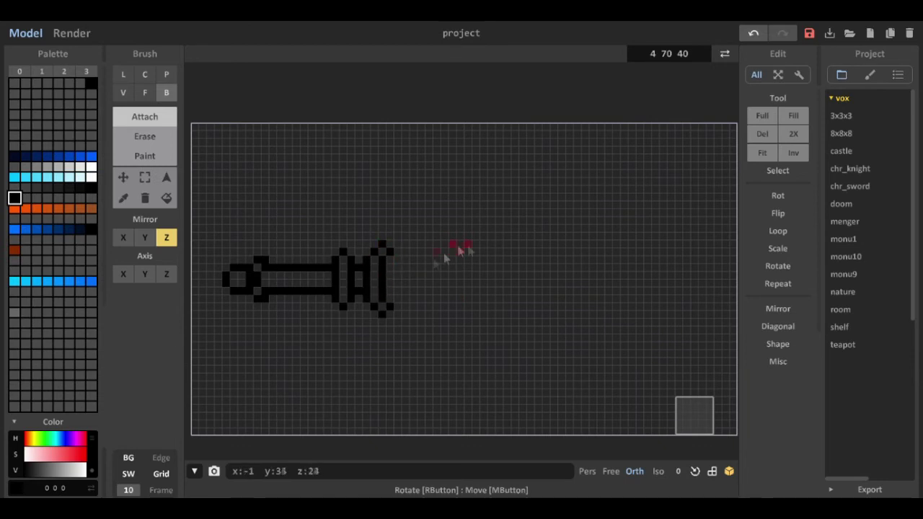
- Draw the blade's mirrored outer edges in black, stepping inward twice from the guard toward the tip
mouse_move(402, 257)
left_mouse_down()
mouse_move(405, 247)
mouse_move(499, 220)
left_mouse_up()
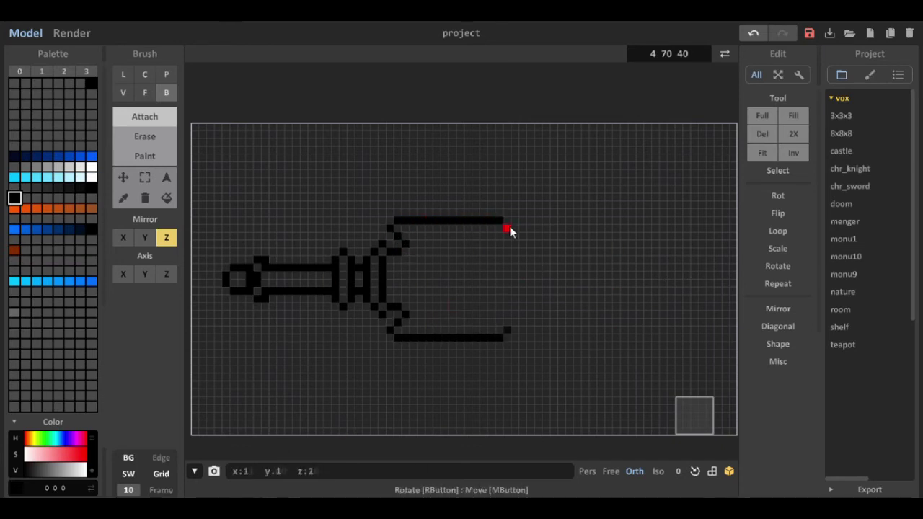
left_click_drag(506, 229, 581, 228)
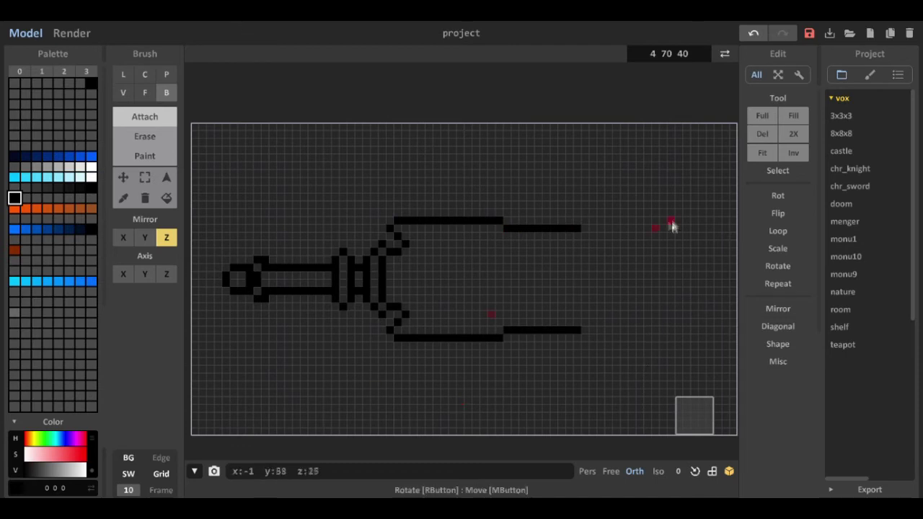
left_click_drag(587, 238, 671, 238)
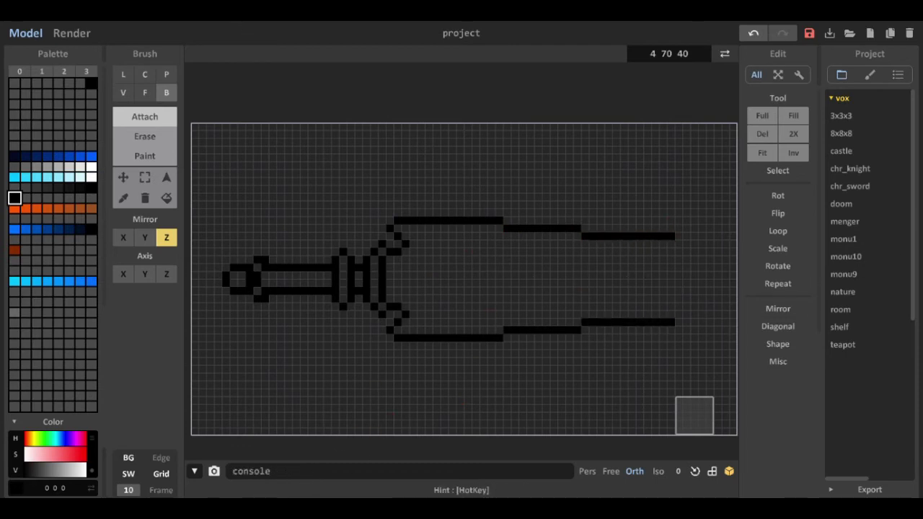
- Close the blade's front shoulders and draw a long black central channel extending past them, closed off near the guard
mouse_move(680, 255)
left_mouse_down()
mouse_move(717, 258)
mouse_move(561, 262)
left_mouse_up()
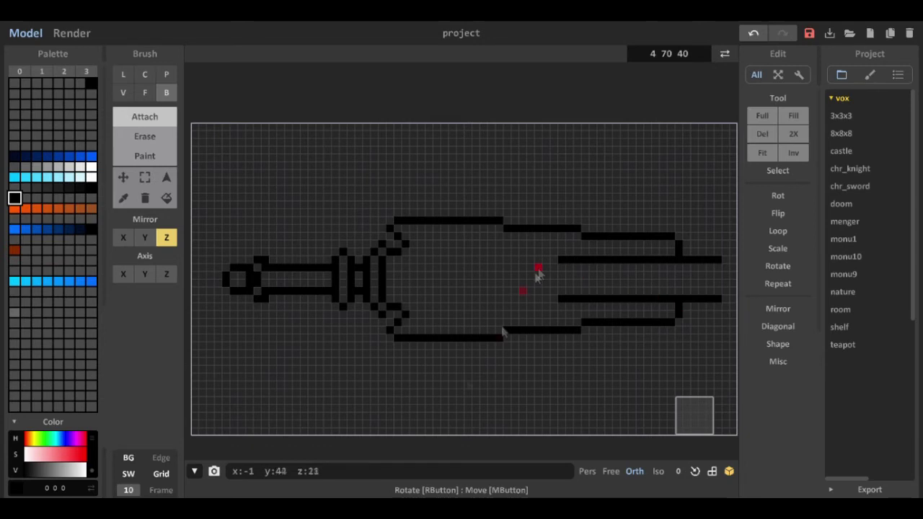
mouse_move(546, 266)
left_mouse_down()
mouse_move(428, 264)
mouse_move(414, 281)
left_mouse_up()
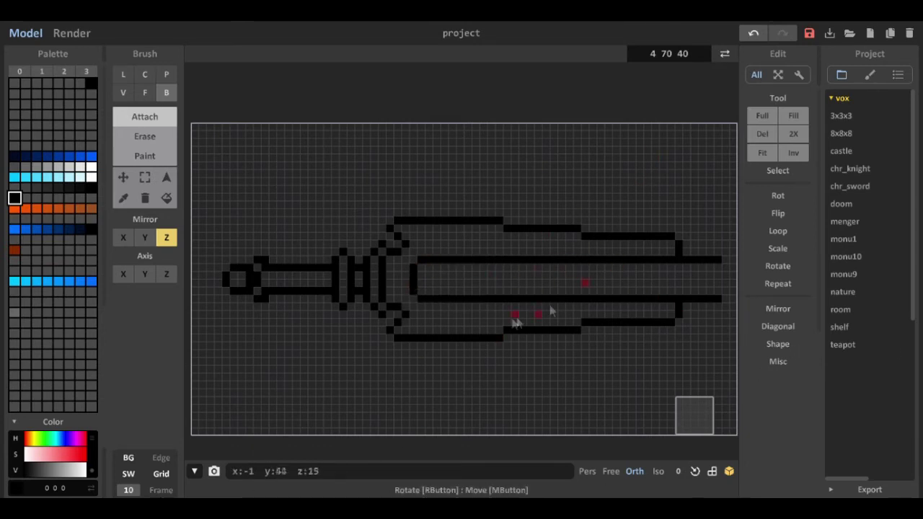
- Narrow the central channel's guard-side section by one voxel per side, redrawing its lines in black and erasing the old ones
scroll(490, 266, "down", 10)
scroll(490, 265, "up", 9)
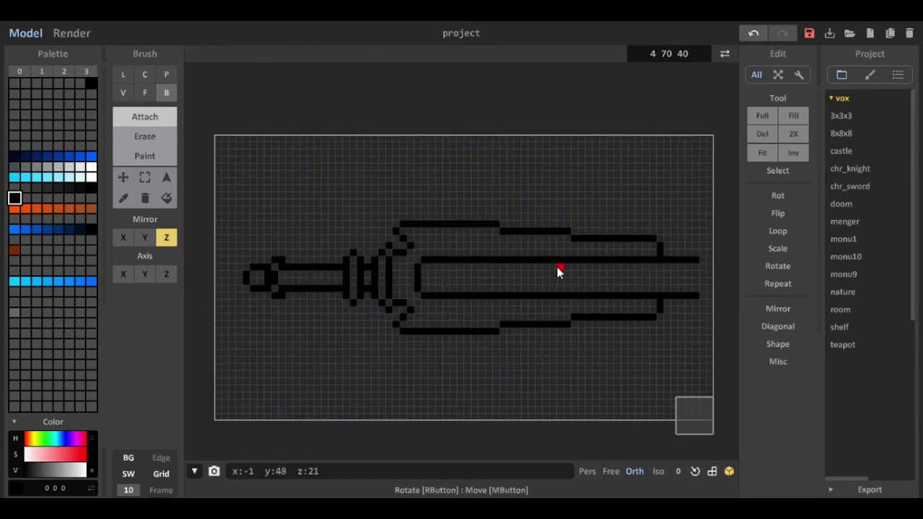
left_click_drag(554, 266, 426, 269)
key("g")
key("f")
key("r")
key("b")
mouse_move(542, 266)
left_mouse_down()
mouse_move(429, 262)
mouse_move(487, 262)
left_mouse_up()
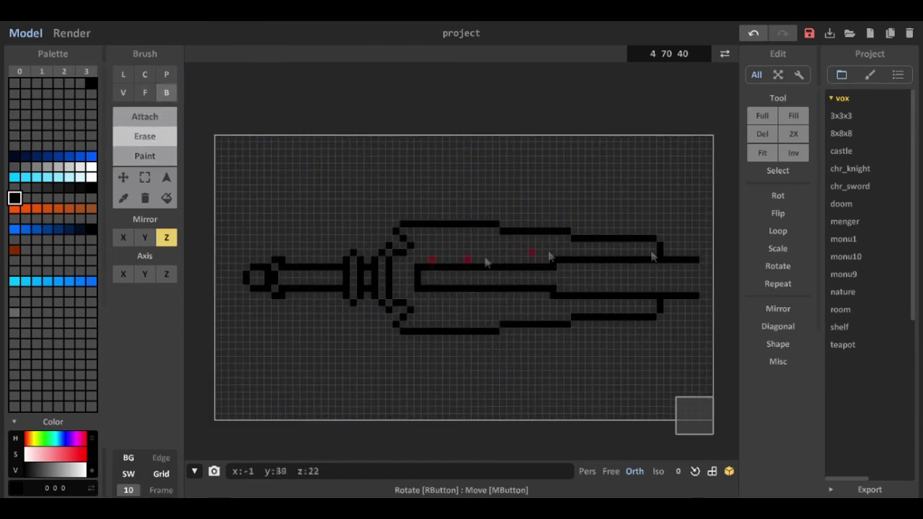
key("Tab")
key("Tab")
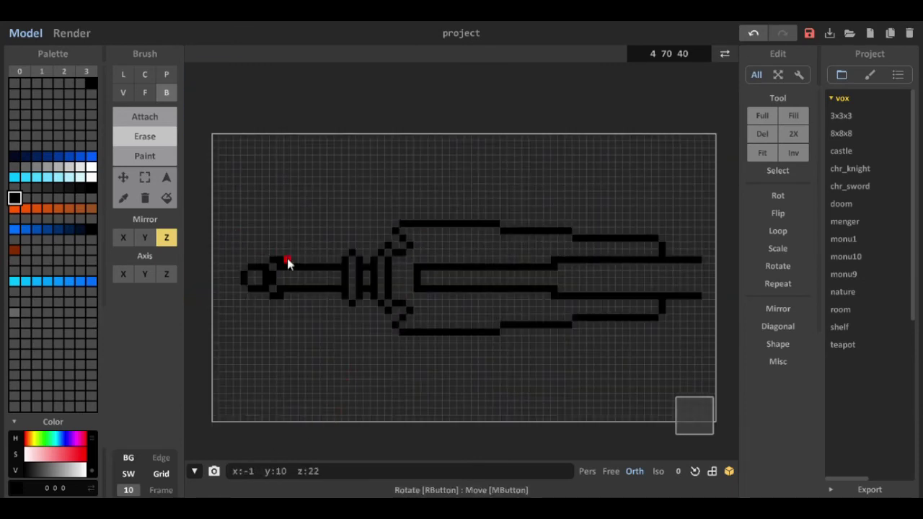
- Attach extra black voxels around the collar between pommel and grip, giving it a raised, pointed shape
key("g")
key("t")
key("f")
key("b")
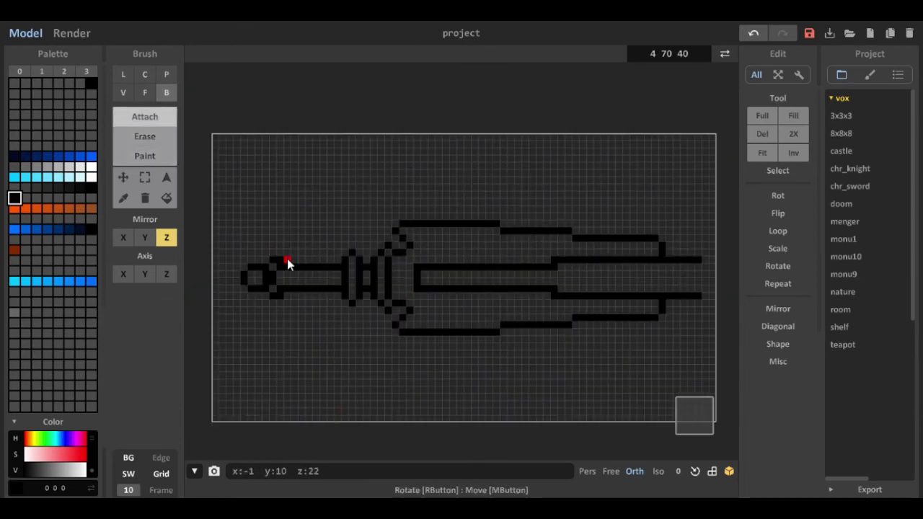
left_click(268, 260)
- Erase the surplus voxels inside the pommel collar and beside the grip, undoing any wrong edits
key("f")
key("g")
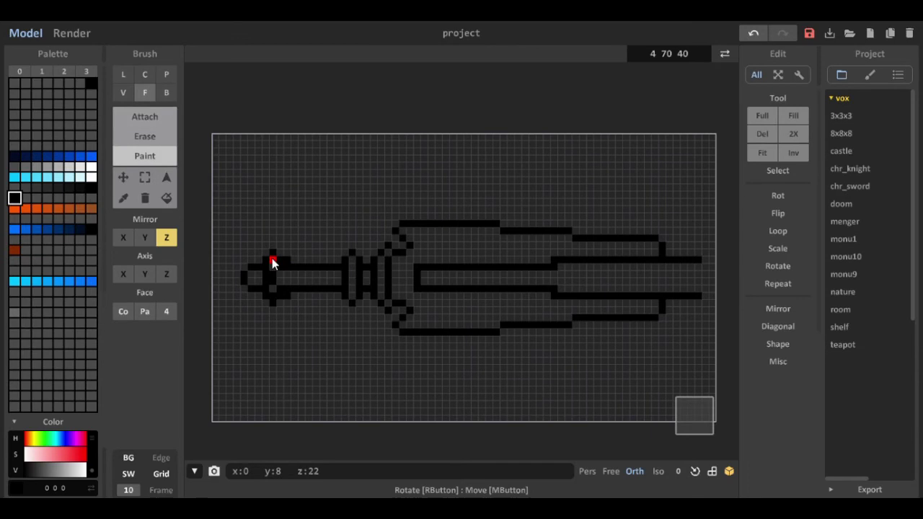
left_click(272, 258)
key("ctrl+z")
key("b")
key("f")
key("b")
left_click(277, 264, "ctrl")
key("ctrl+z")
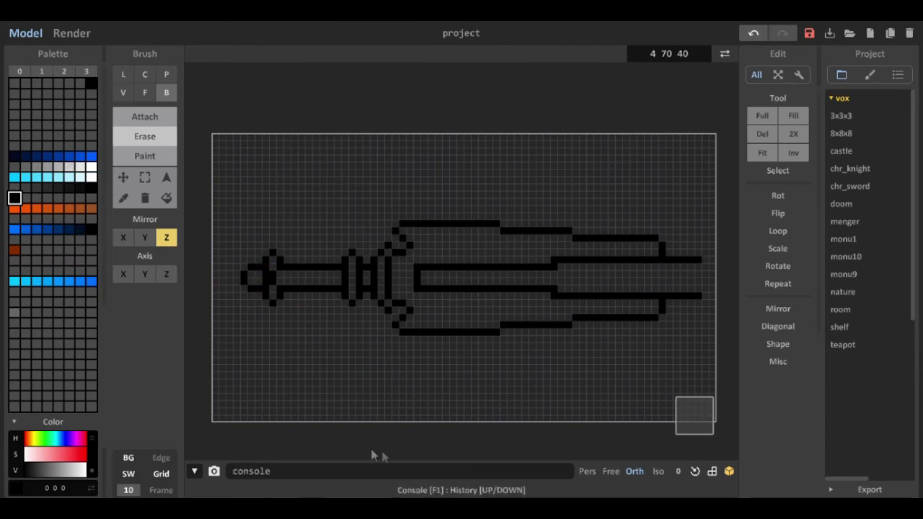
- Create a grey-to-white gradient across an empty palette row
scroll(289, 324, "up", 5)
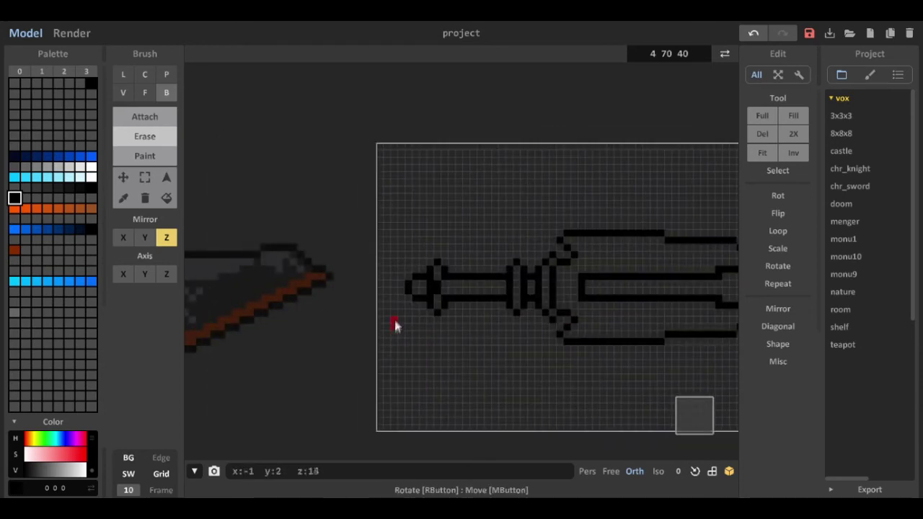
left_click(15, 302)
left_click_drag(53, 471, 87, 472)
left_click(91, 302)
left_click_drag(14, 304, 91, 303, "alt")
- Create a dark blue-grey gradient ending in 22 27 34 in the palette row above the grey-to-white one
left_click(15, 292)
left_click(92, 282)
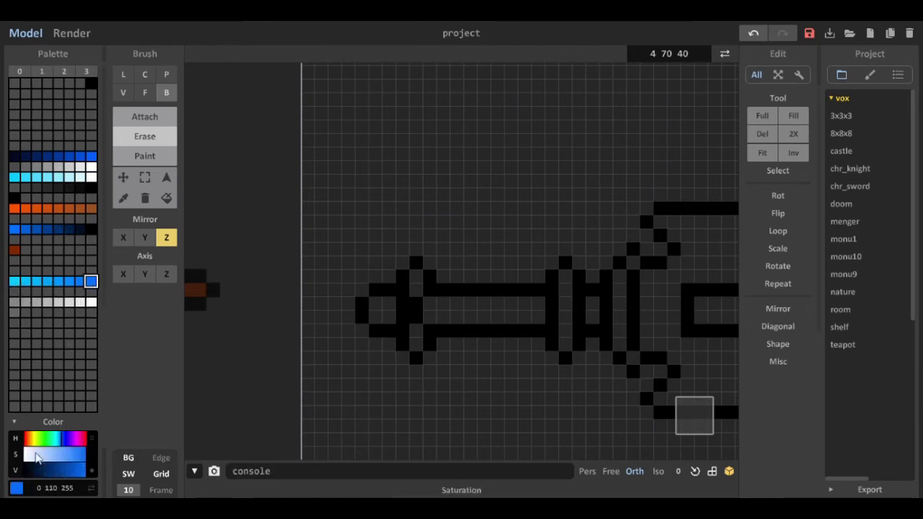
left_click(14, 282)
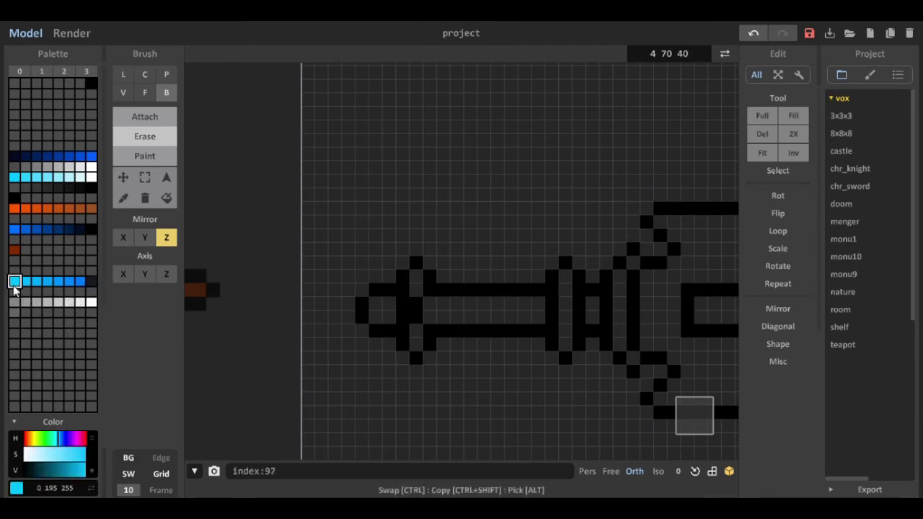
left_click(91, 292)
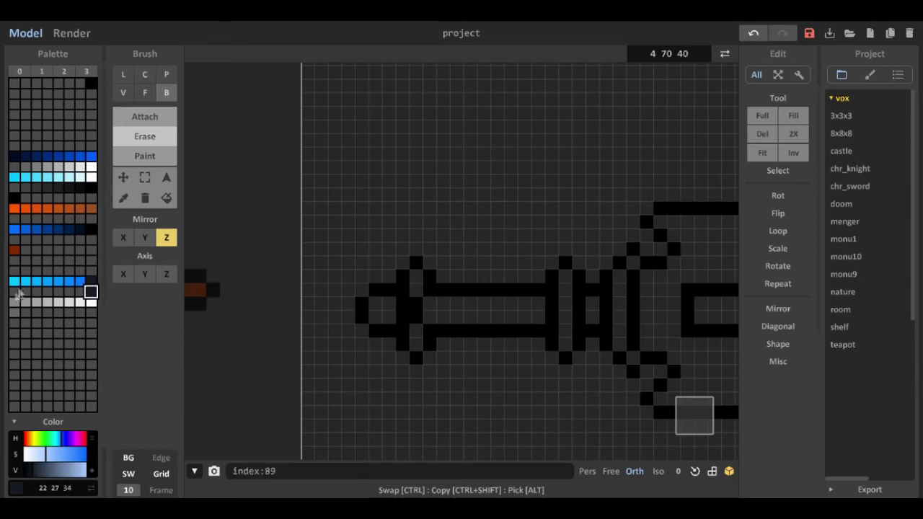
- Fill the pommel with dark grey (52 54 57) and near-white (233 233 233), and add near-white voxels inside its collar
left_click(46, 292)
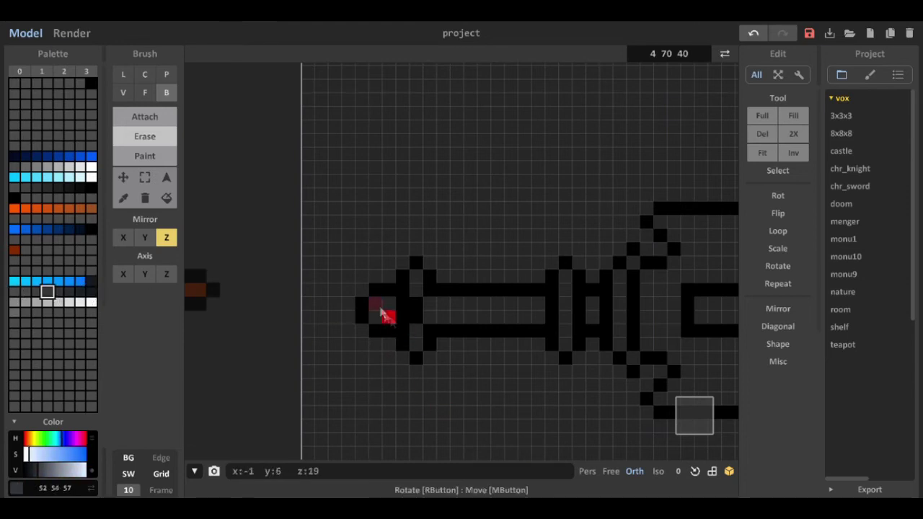
key("g")
key("t")
left_click(380, 317)
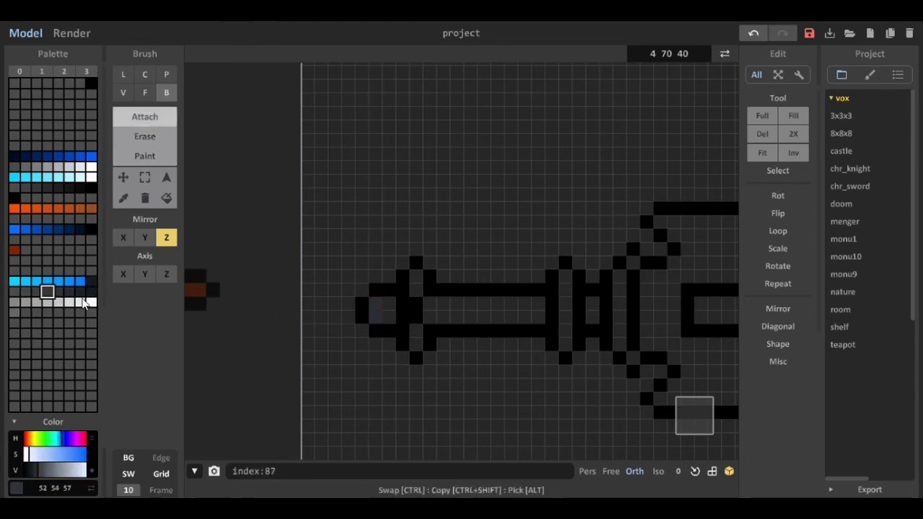
left_click(81, 303)
left_click(389, 309)
left_click(416, 290)
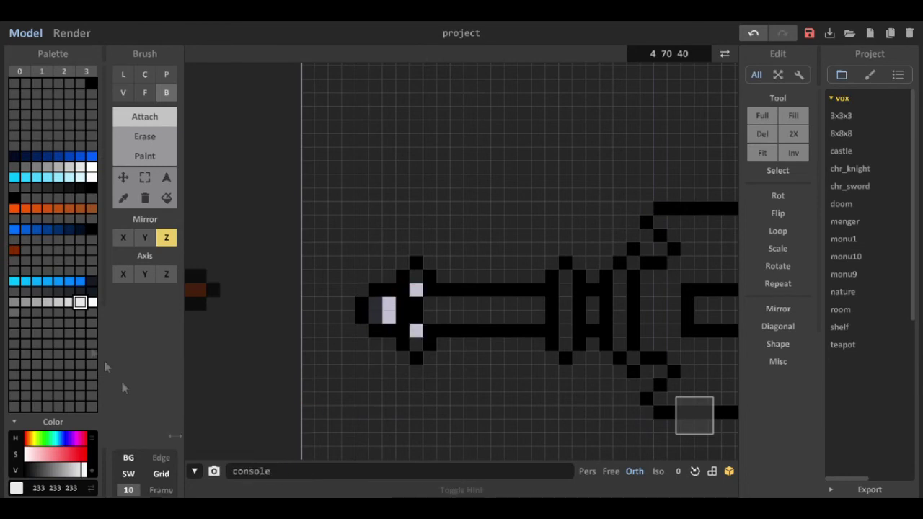
- Fill the pommel collar with dark grey (52 54 57) and darker blue-grey (29 33 39), and the grip with the darker shade
left_click(48, 293)
left_click(416, 277)
left_click(79, 292)
left_click(416, 330)
left_click_drag(432, 317, 539, 309)
- Set an empty palette swatch to 37 37 37 and paint three stripes across the grip with it
left_click(15, 323)
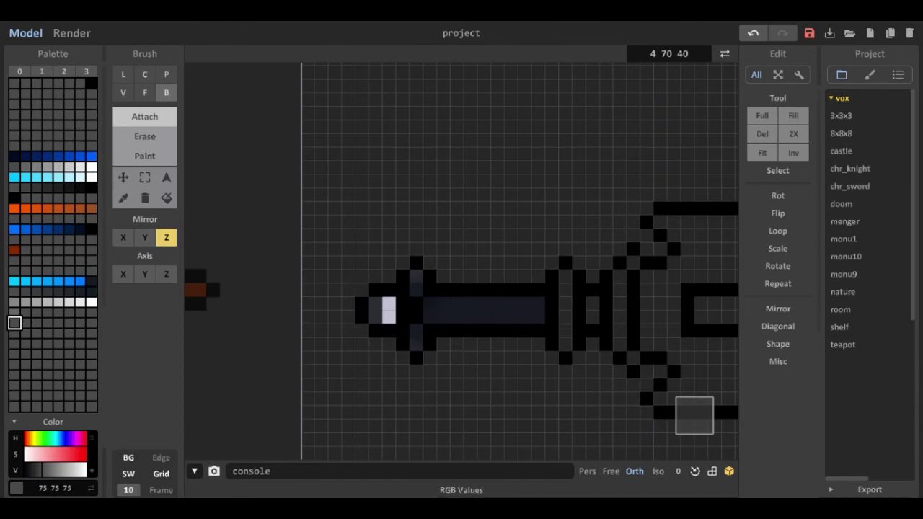
key("g")
left_click(452, 309)
left_click(484, 306)
left_click(510, 306)
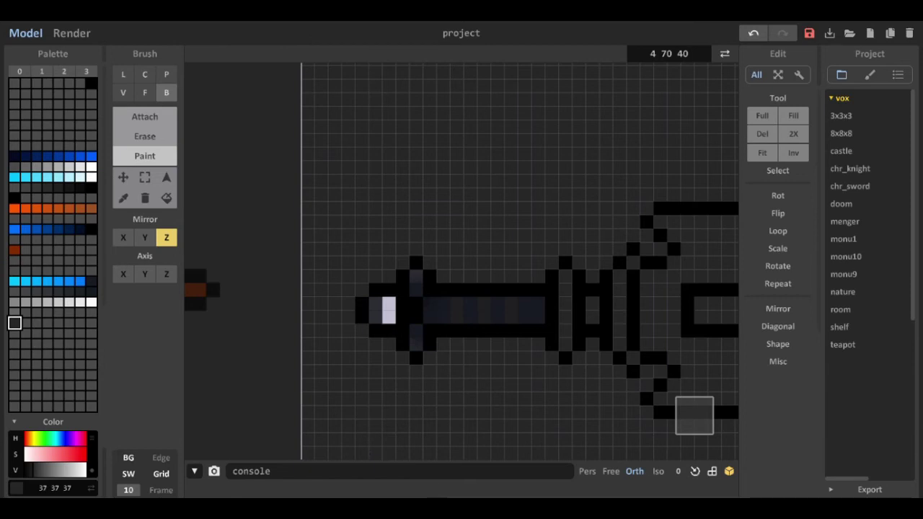
- Fill the front collar with light greys (184 184 184 and 167 167 167) and a dark centre (37 40 45)
left_click(47, 302)
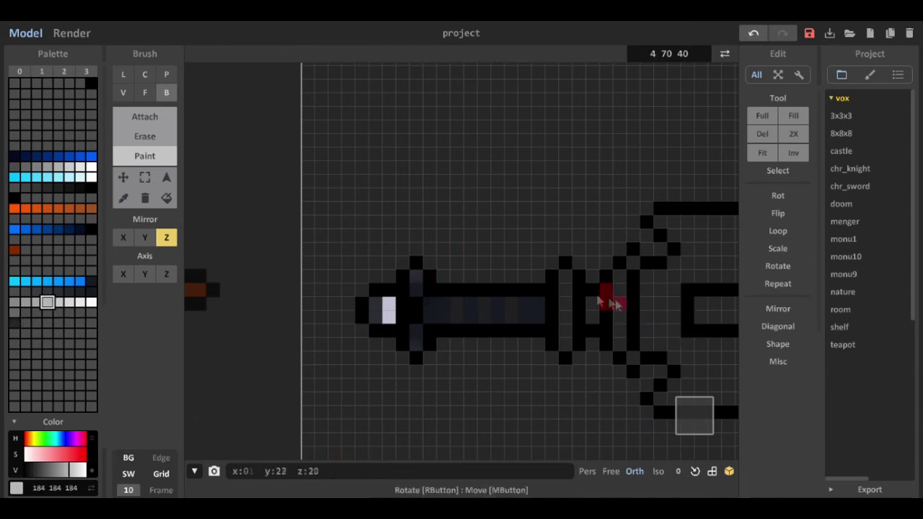
key("t")
left_click(569, 294)
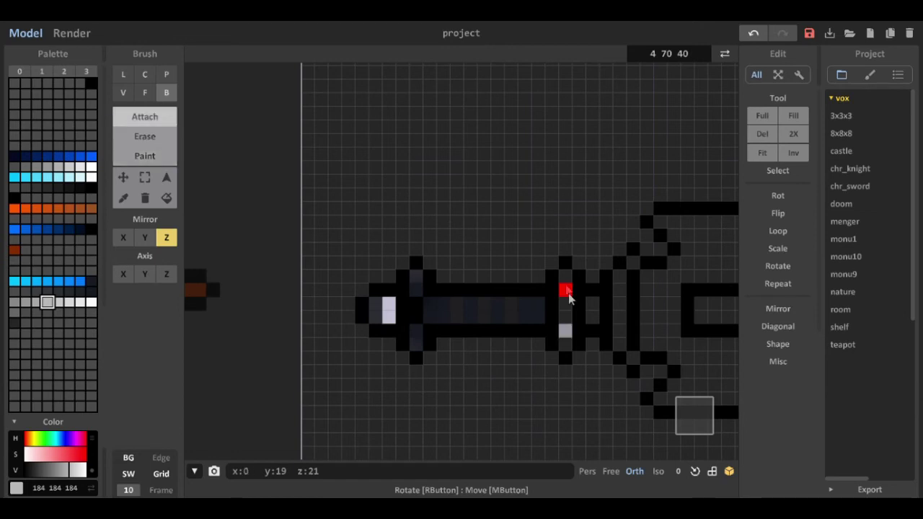
left_click(36, 303)
left_click(568, 277)
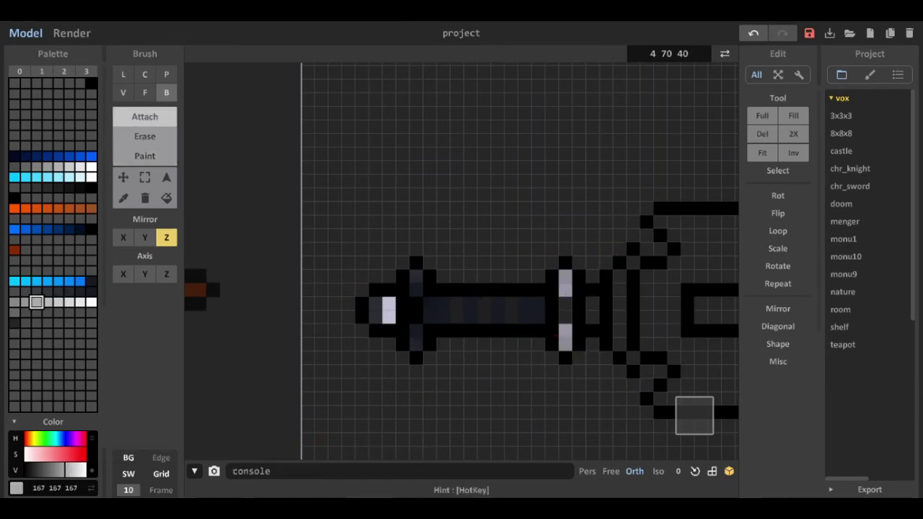
left_click(70, 292)
left_click(566, 306)
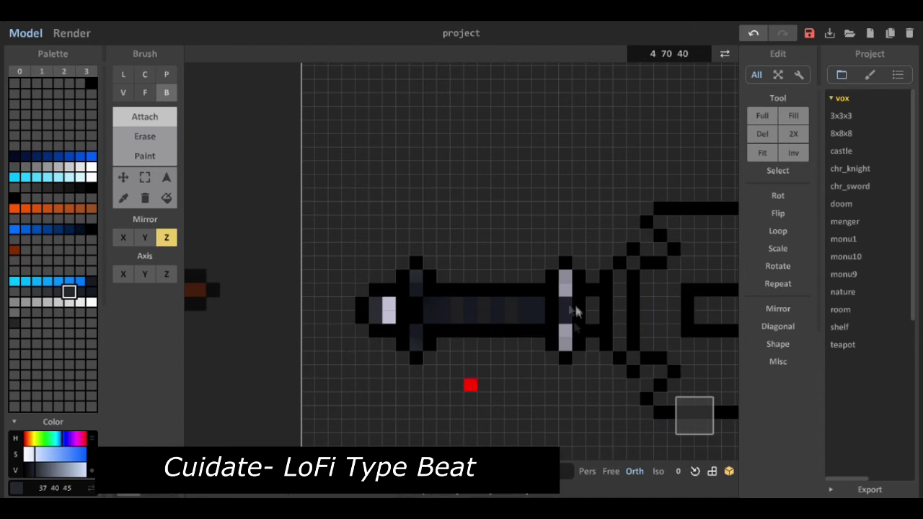
- Undo the stray voxels on the guard and fill its diagonal corner gaps with light grey (200 200 200)
middle_click_drag(473, 234, 181, 230)
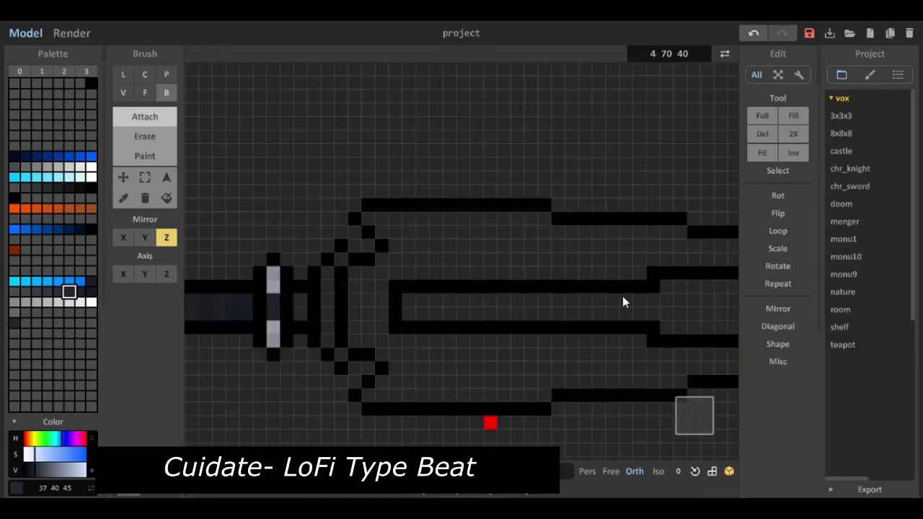
left_click(58, 302)
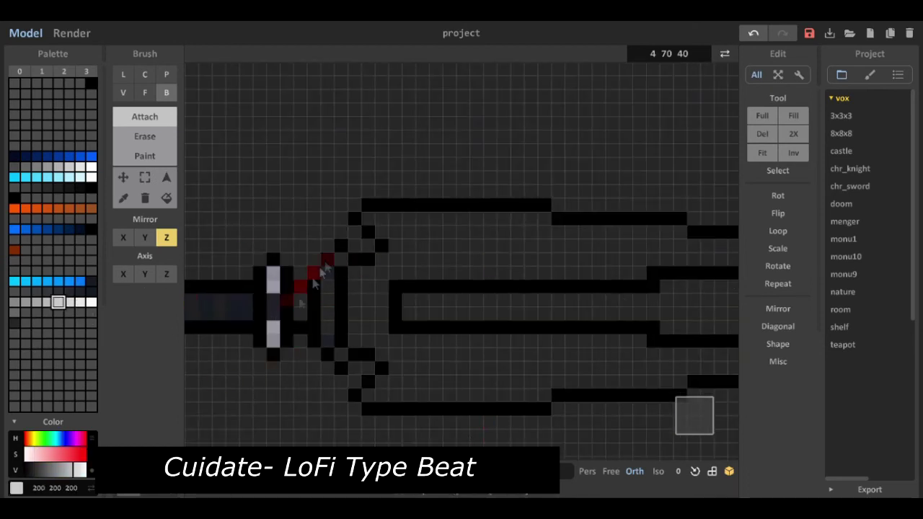
right_click_drag(328, 334, 356, 329)
key("ctrl+z")
key("ctrl+z")
left_click(344, 278)
left_click(350, 262)
right_click_drag(350, 263, 317, 261)
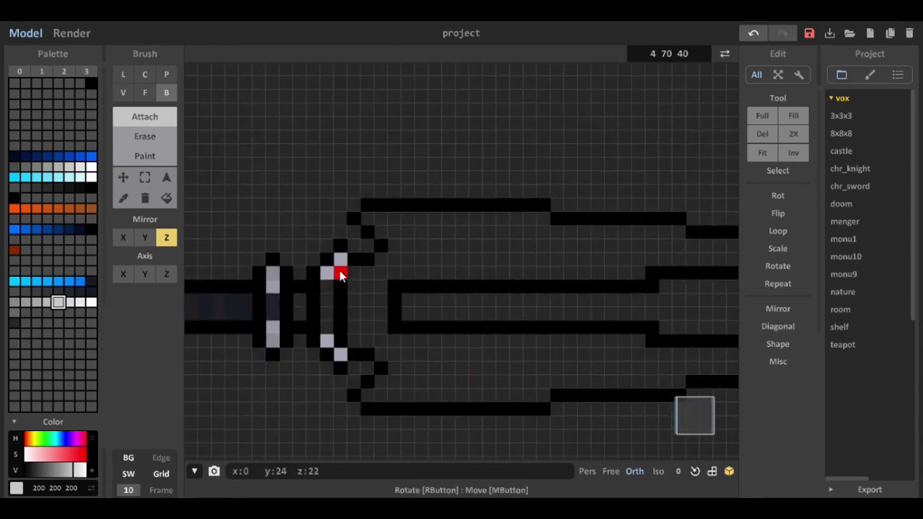
- Paint the end voxels of the guard's inner black bar dark blue-grey (29 33 39)
left_click(79, 292)
key("g")
left_click(341, 274)
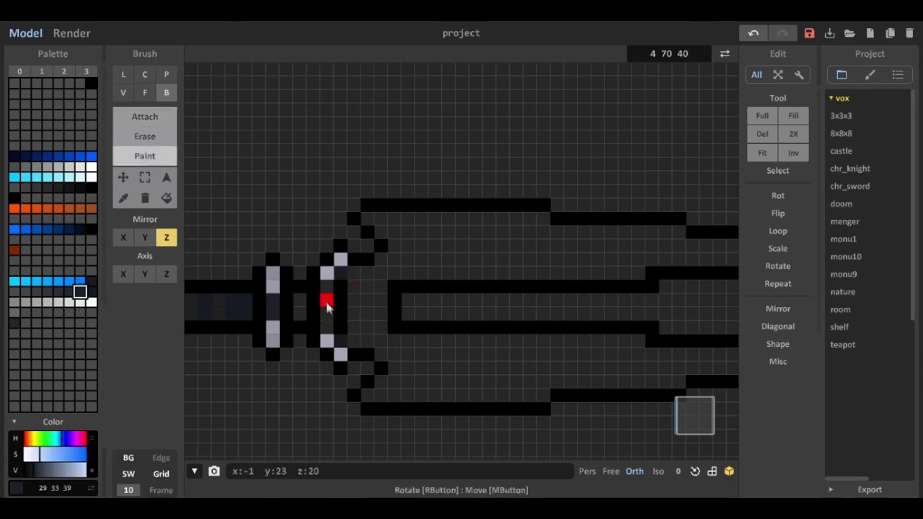
right_click_drag(435, 279, 366, 289)
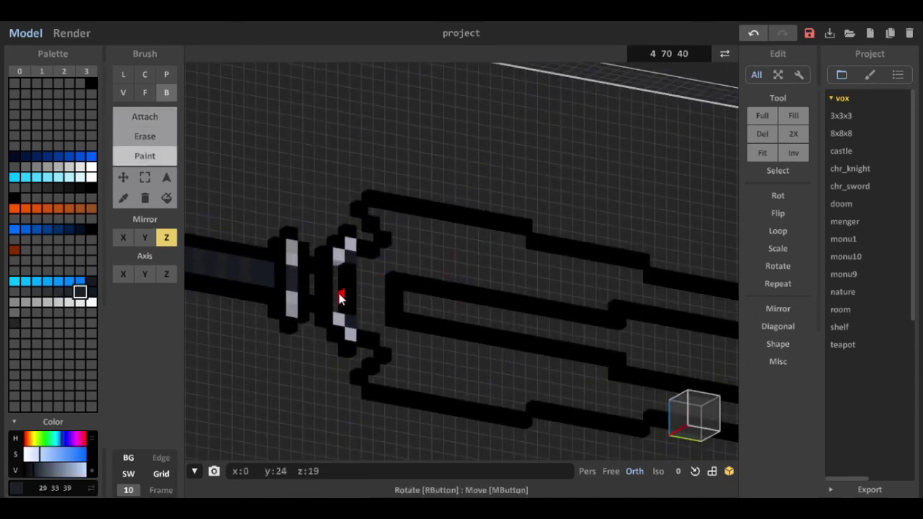
- Colour the centre of the guard's inner bar dark blue-grey (21 26 34)
key("1")
left_click(91, 292)
right_click_drag(239, 319, 354, 309)
scroll(289, 297, "down", 5)
scroll(354, 308, "up", 4)
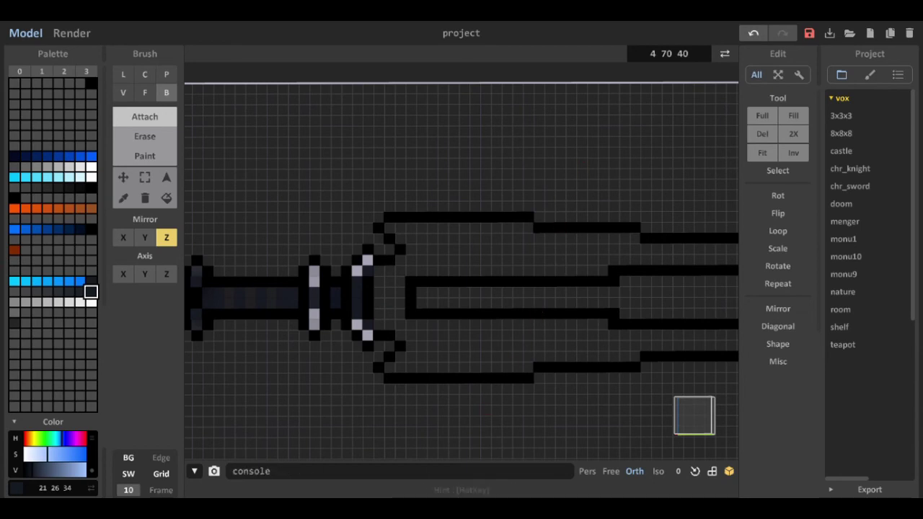
- Fill the strips along the inside of both blade prongs' outer outlines with near-white (250 250 250)
left_click(91, 302)
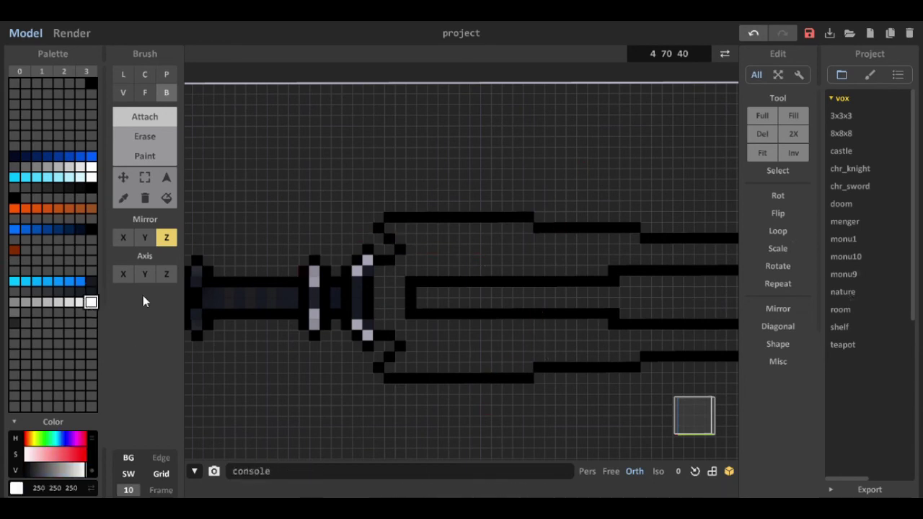
mouse_move(400, 233)
left_mouse_down()
mouse_move(526, 228)
mouse_move(634, 240)
left_mouse_up()
left_click(390, 228)
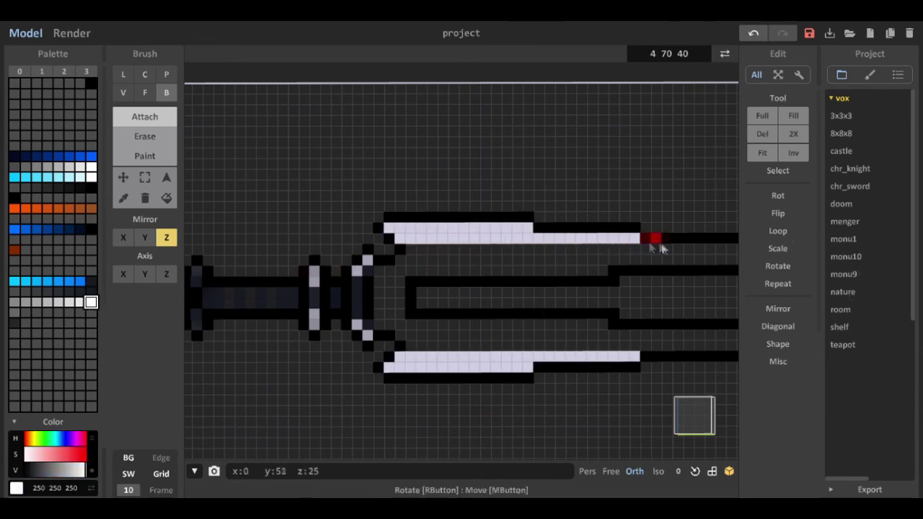
middle_click_drag(634, 239, 510, 247)
mouse_move(434, 249)
left_mouse_down()
mouse_move(550, 249)
mouse_move(471, 249)
left_mouse_up()
- Repaint the outermost rows and the forward parts of the near-white edge strips light grey (217 217 217)
left_click(69, 302)
key("ctrl+z")
left_click(144, 156)
mouse_move(552, 249)
left_mouse_down()
mouse_move(466, 250)
mouse_move(380, 231)
mouse_move(190, 227)
left_mouse_up()
scroll(342, 217, "down", 2)
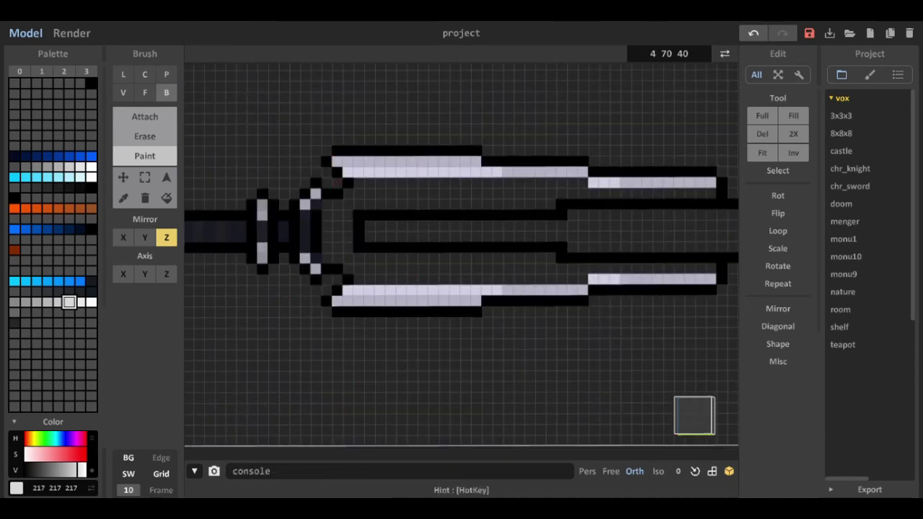
- Fill the empty interior of the forked blade with dark blue-grey (21 26 34) using the Face brush in Attach mode
key("f")
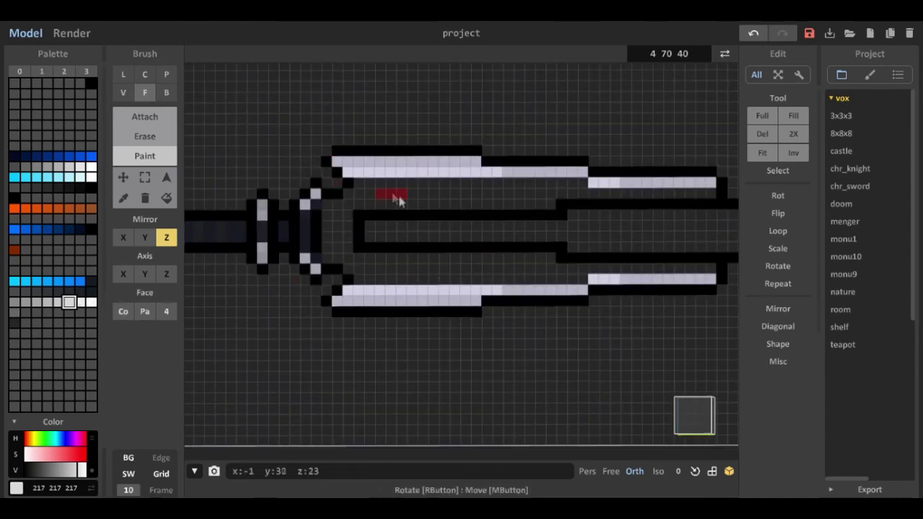
key("t")
left_click(390, 194)
left_click(91, 291)
key("ctrl+z")
left_click(430, 205)
- Examine the third sword's overall colouring beside the other weapons
scroll(304, 250, "down", 6)
scroll(349, 235, "up", 6)
scroll(349, 305, "down", 4)
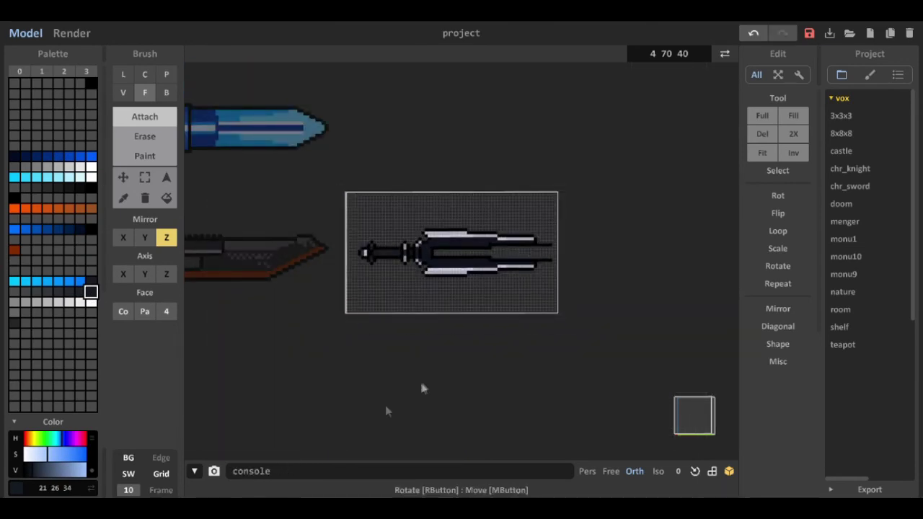
scroll(474, 276, "up", 5)
scroll(511, 294, "down", 1)
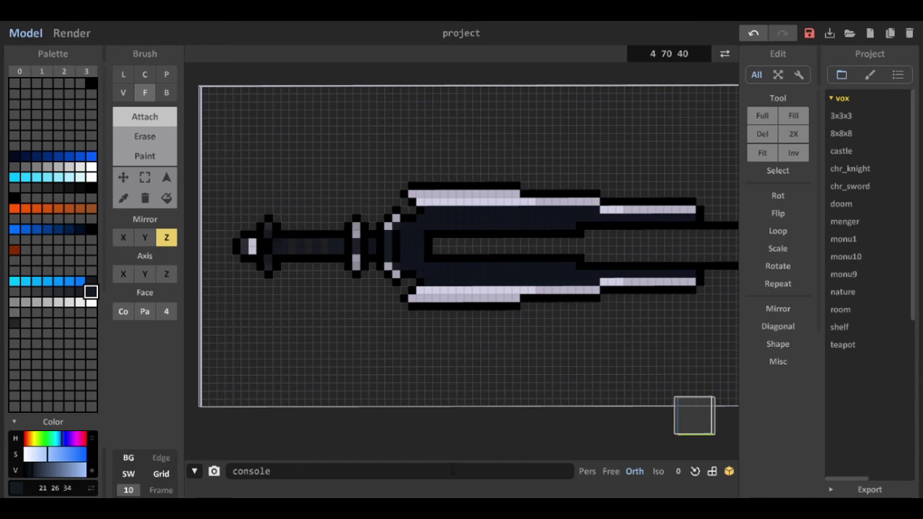
scroll(465, 222, "down", 10)
scroll(464, 224, "up", 10)
middle_click_drag(464, 224, 437, 239)
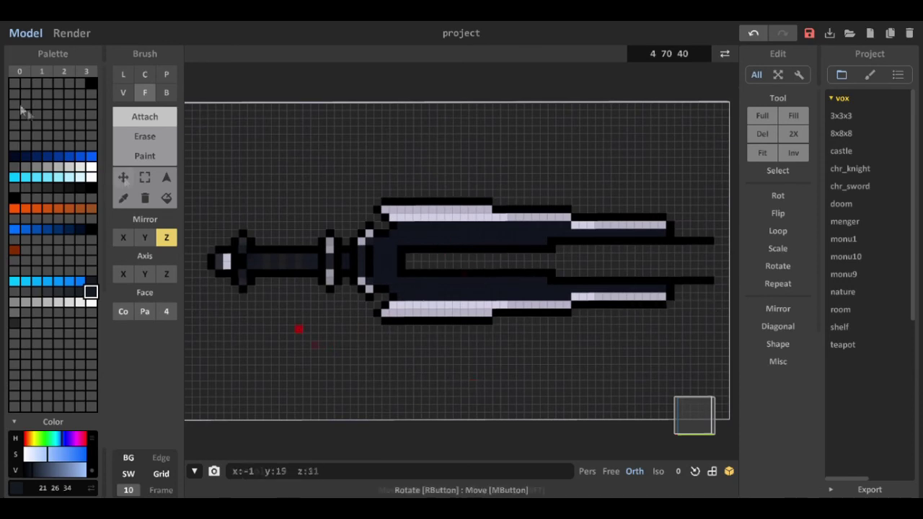
- Paint subtle dark grey (32 32 32) shading patches onto the blade's dark interior with the Box brush
key("w")
key("b")
key("r")
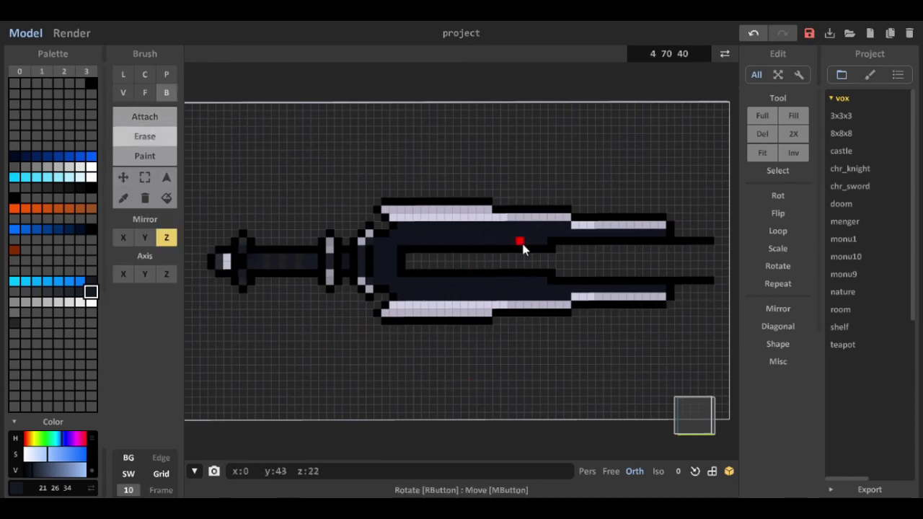
key("p")
scroll(472, 248, "down", 3)
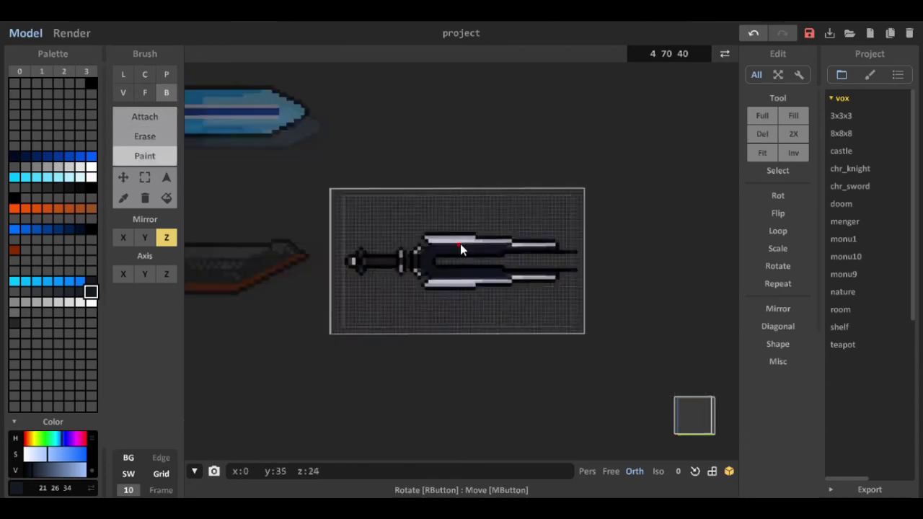
scroll(460, 244, "up", 5)
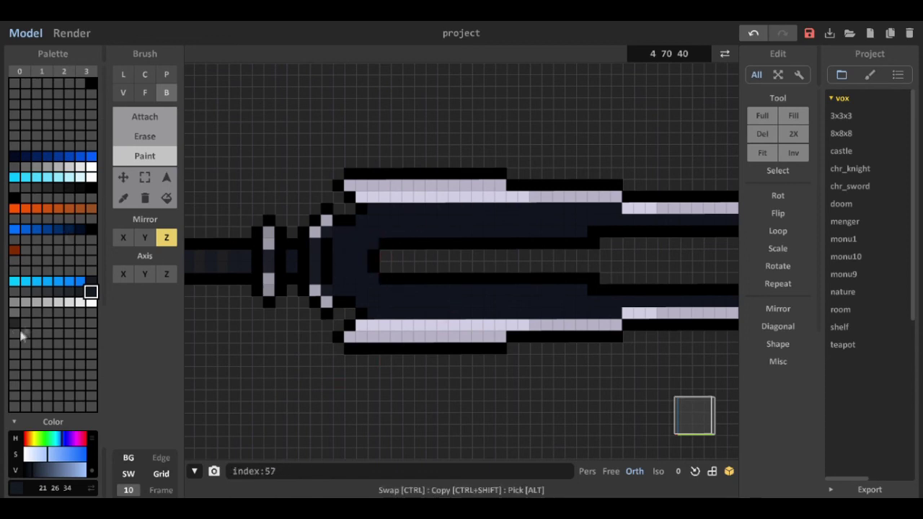
left_click(58, 187)
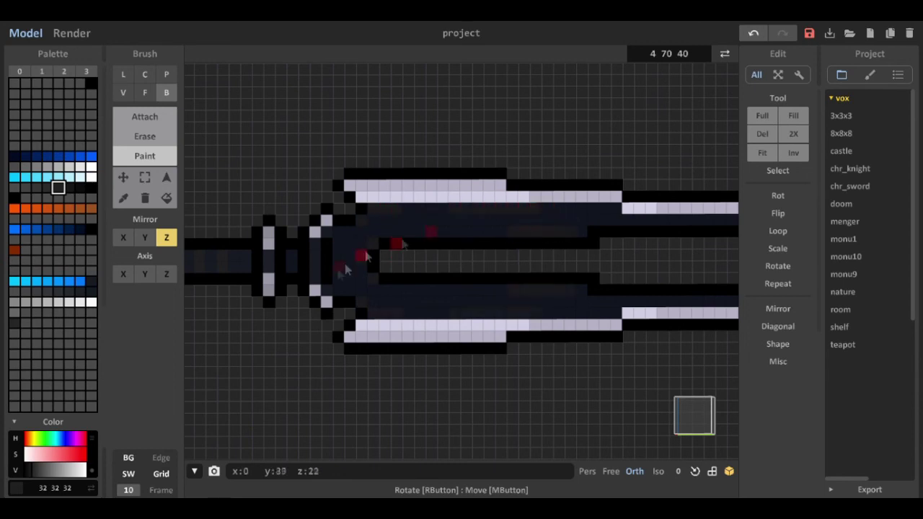
scroll(381, 276, "down", 5)
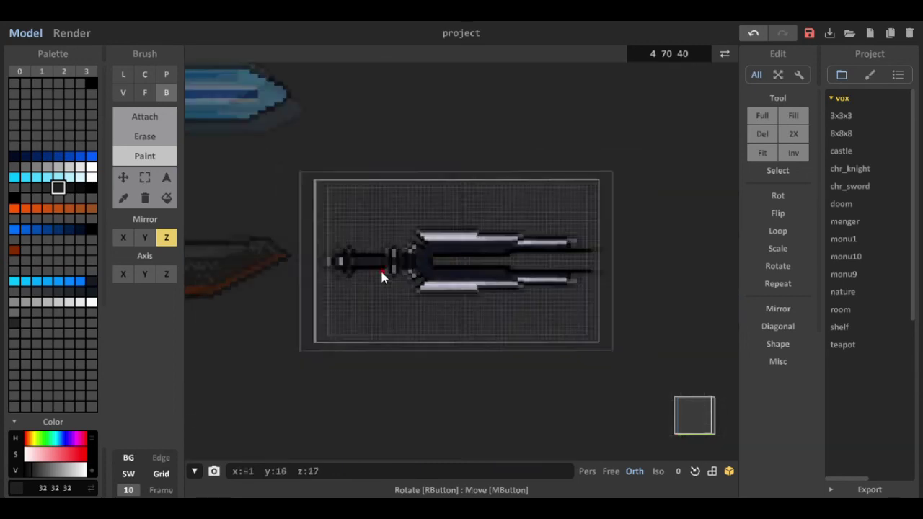
- Open the render view and give the near-white (250 250 250) edge colour an Emission material with emission 53 and power 2
left_click(86, 33)
scroll(433, 255, "up", 5)
left_click(381, 359, "alt")
left_click(778, 205)
left_click(781, 264)
left_click(770, 301)
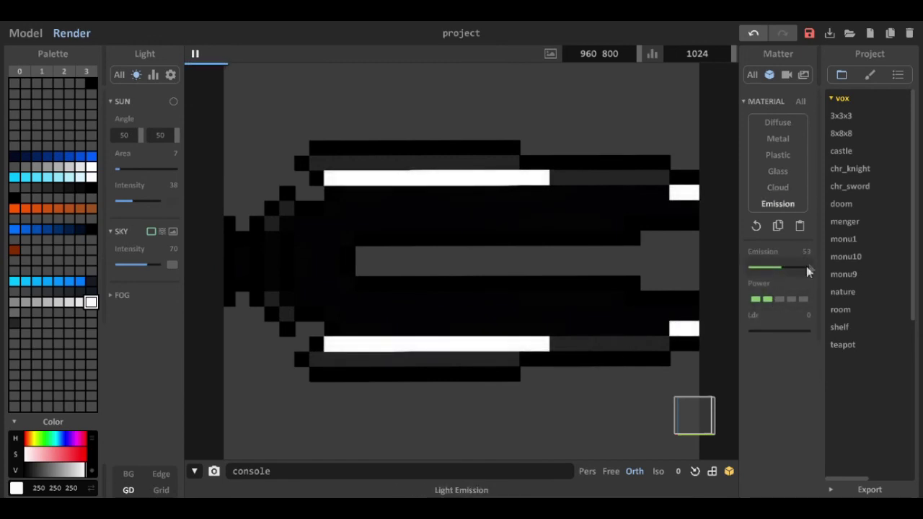
- Give the light grey (217 217 217) edge colour an Emission material with emission 4 and power 2
left_click(634, 344, "alt")
left_click(779, 204)
left_click(792, 299)
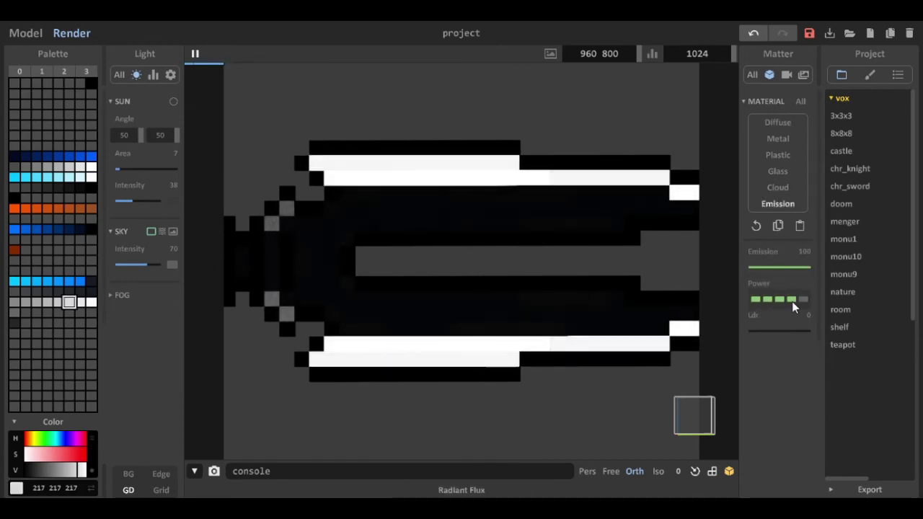
left_click_drag(775, 267, 750, 271)
left_click(768, 301)
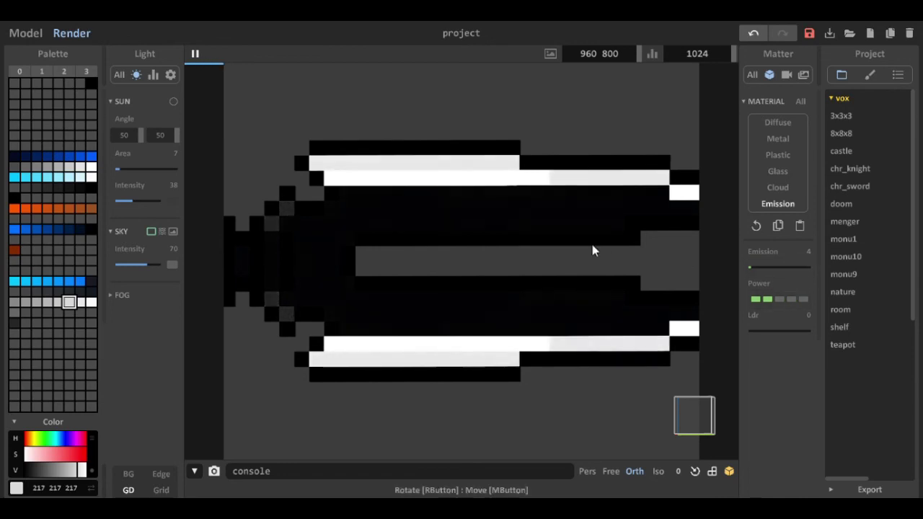
- Give the blade's dark blue-grey (21 26 34) an Emission material with emission 31 and power 1
scroll(548, 242, "down", 5)
scroll(510, 242, "up", 3)
left_click(778, 203)
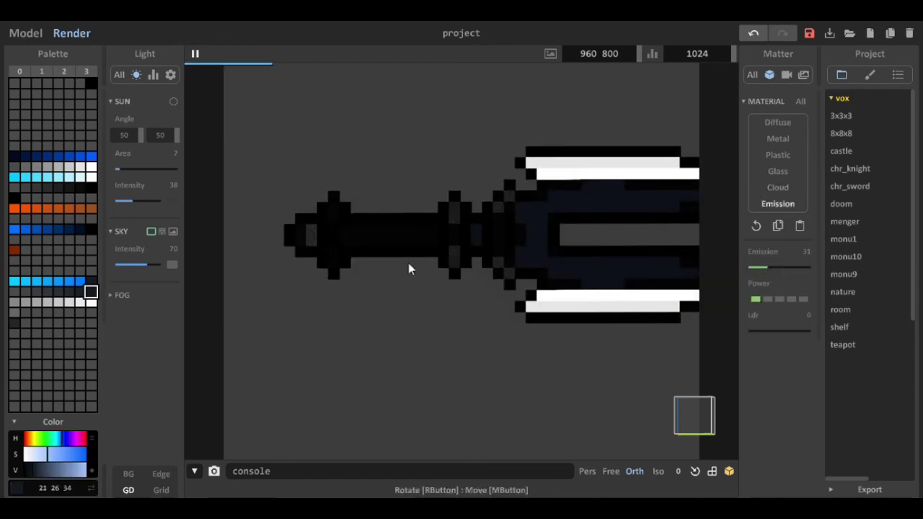
scroll(518, 224, "down", 3)
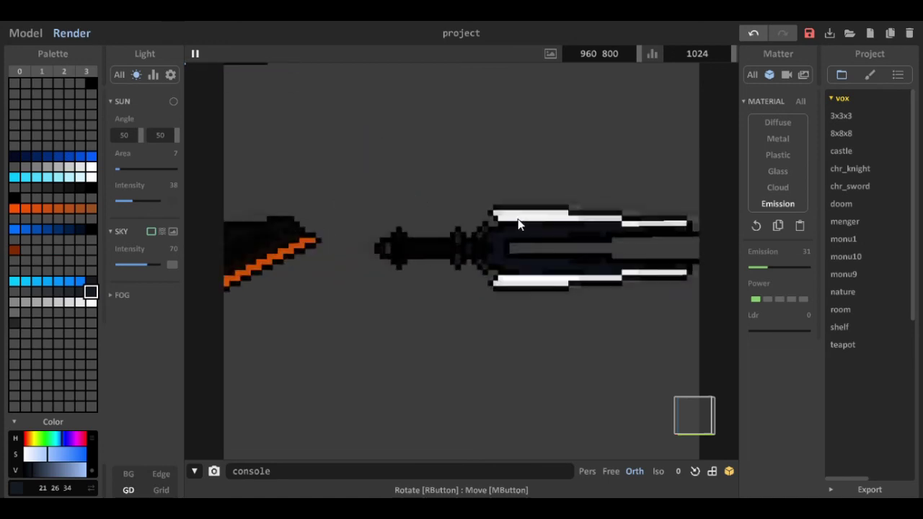
- Make the dark grey (37 37 37) an Emission material with power 1 and raise its emission
scroll(379, 217, "up", 5)
left_click(353, 209)
left_click(768, 205)
left_click_drag(771, 266, 791, 266)
scroll(577, 262, "down", 5)
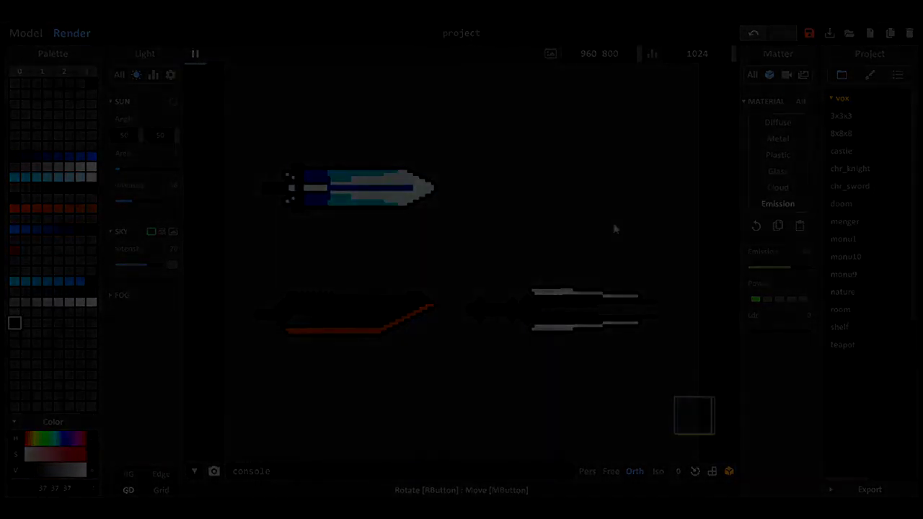